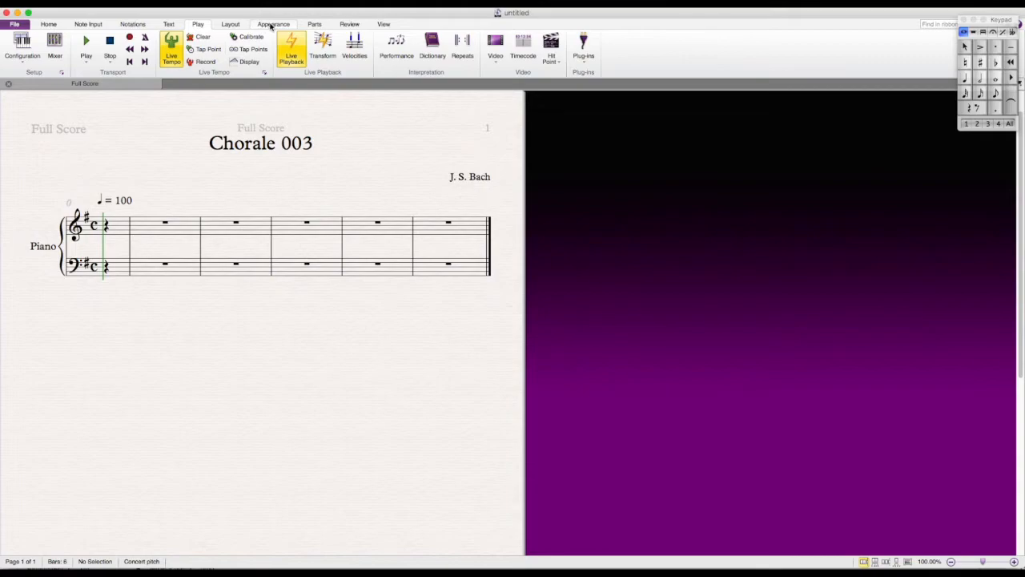
Set the Bar Numbers frequency in the Engraving Rules to No bar numbers.
left_click(270, 26)
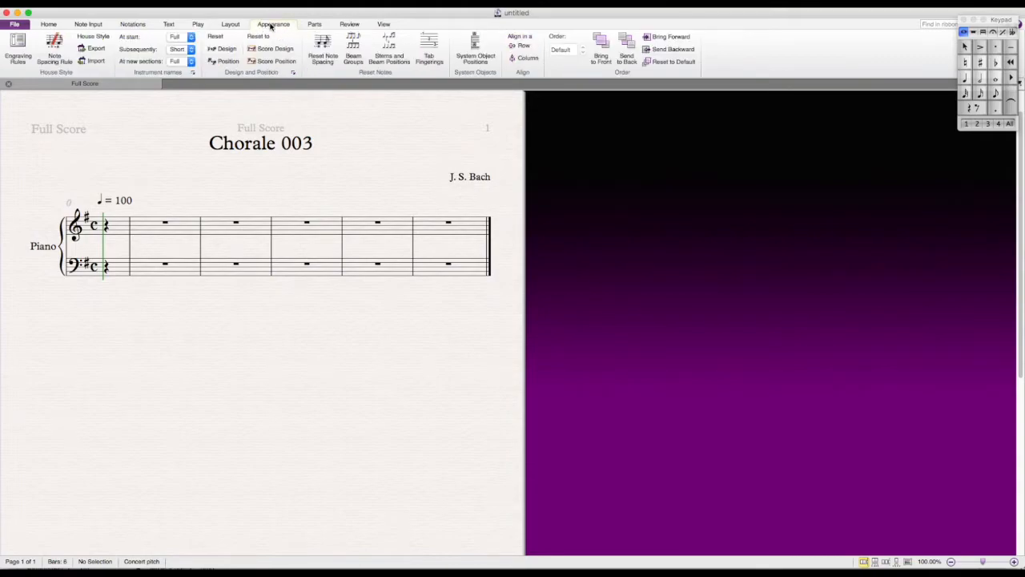
left_click(13, 52)
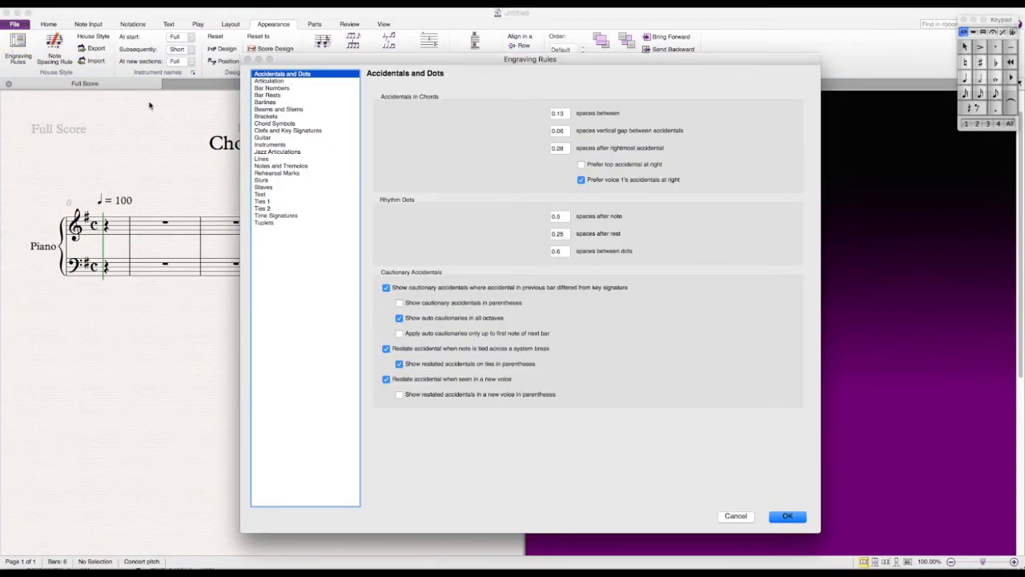
left_click(270, 89)
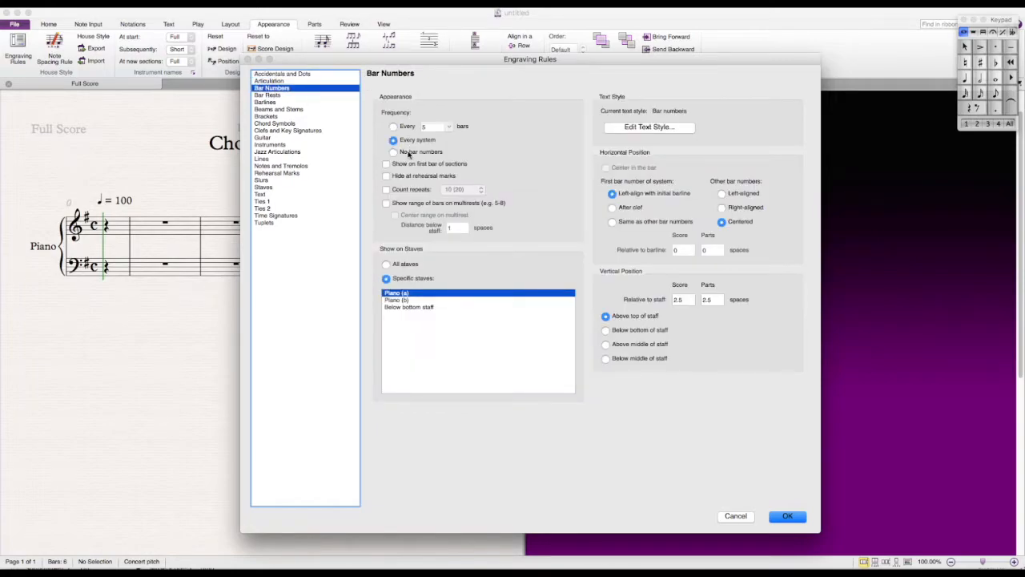
left_click(406, 154)
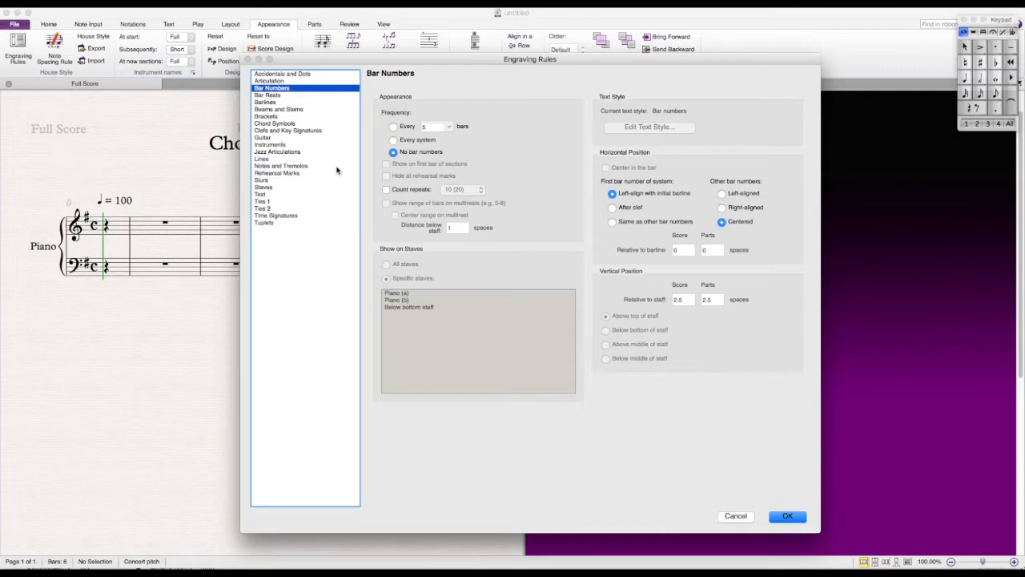
Set the instrument names at start, subsequently and at new sections to None and apply the engraving rules.
left_click(271, 144)
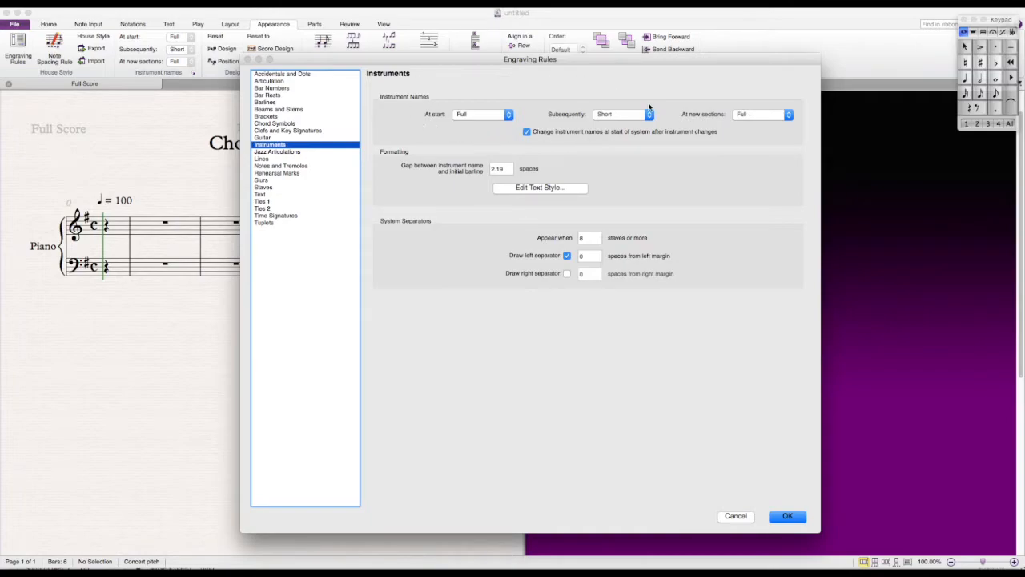
left_click(507, 115)
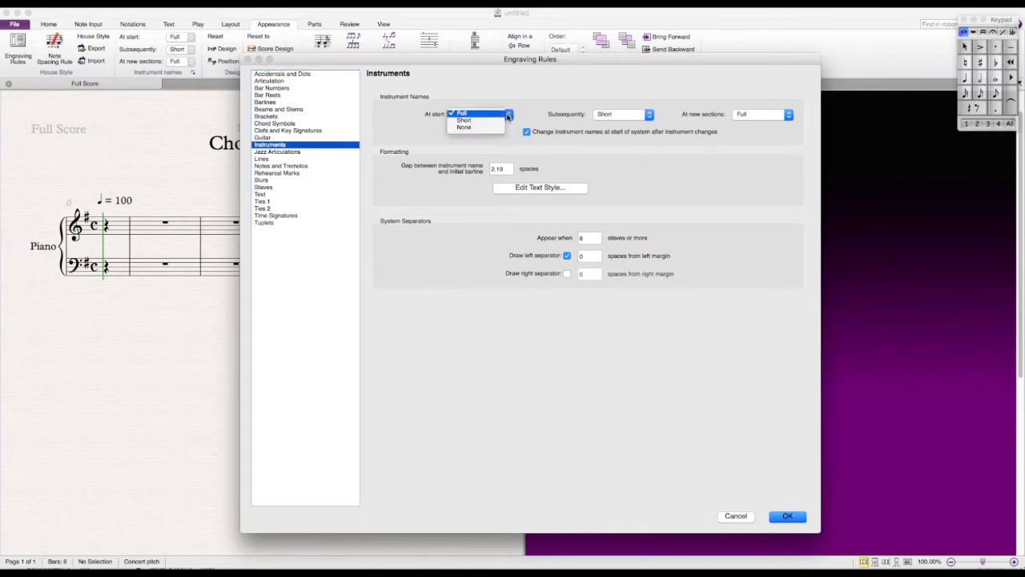
left_click(490, 130)
left_click(648, 116)
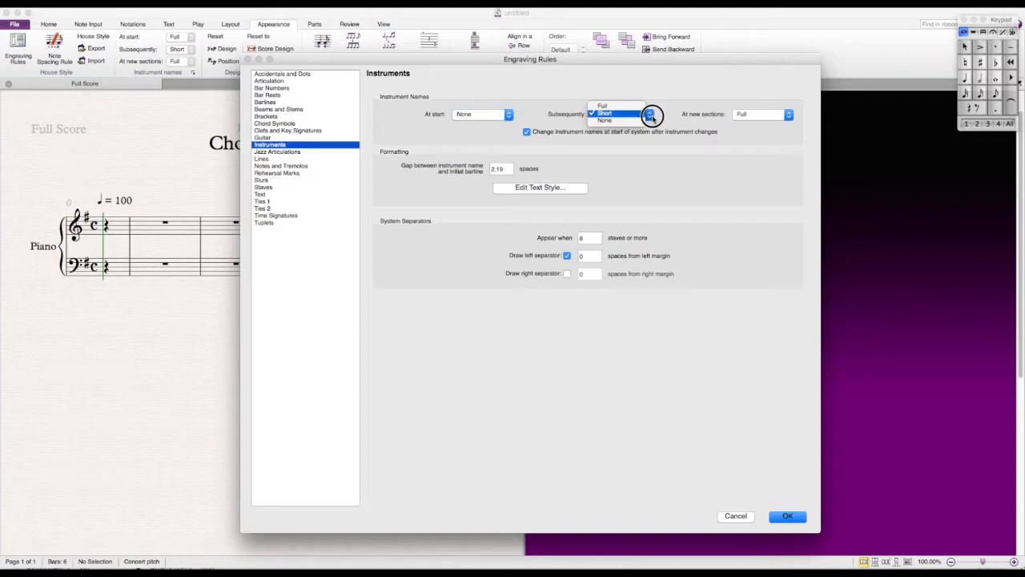
left_click(635, 123)
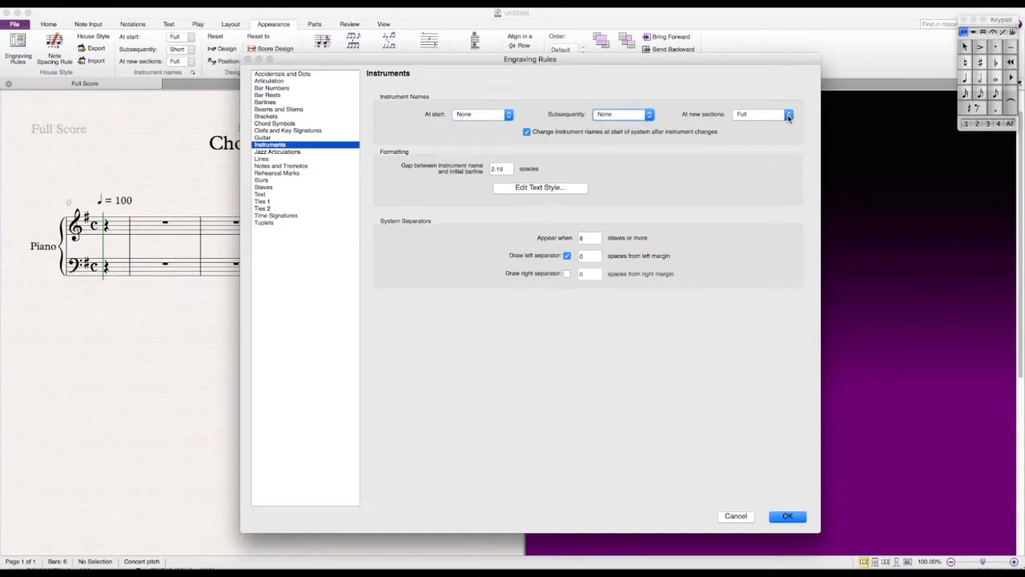
left_click(788, 116)
left_click(761, 129)
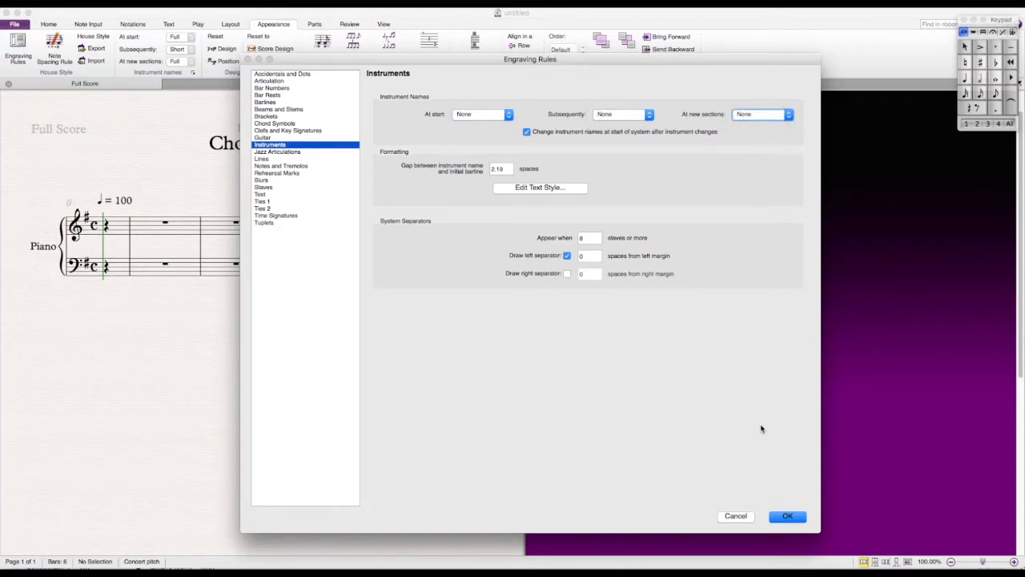
left_click(785, 517)
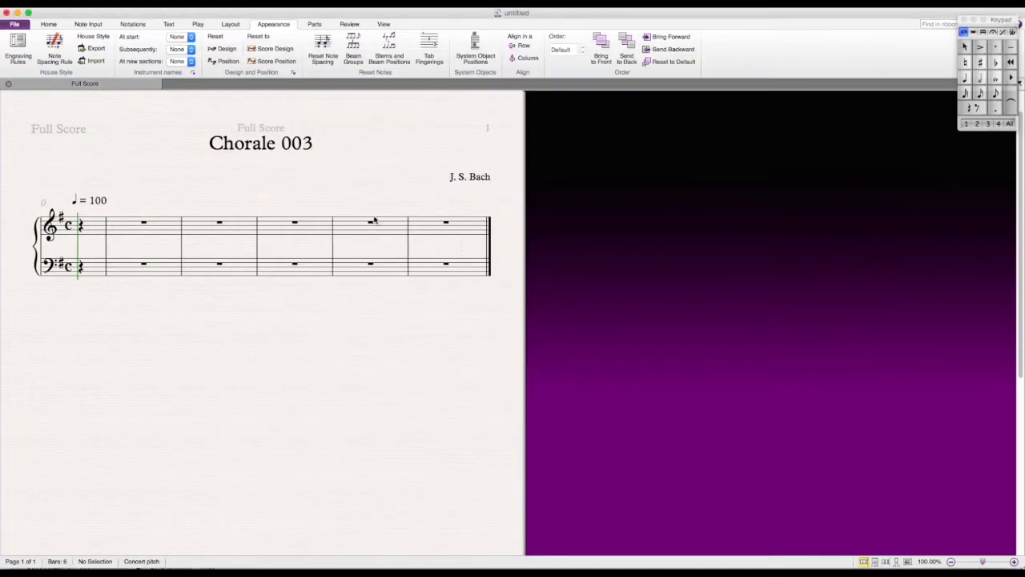
Move the Keypad clear of the score's upper corner and paste the copied chorale excerpt image below the piano staves.
scroll(347, 225, "up", 3)
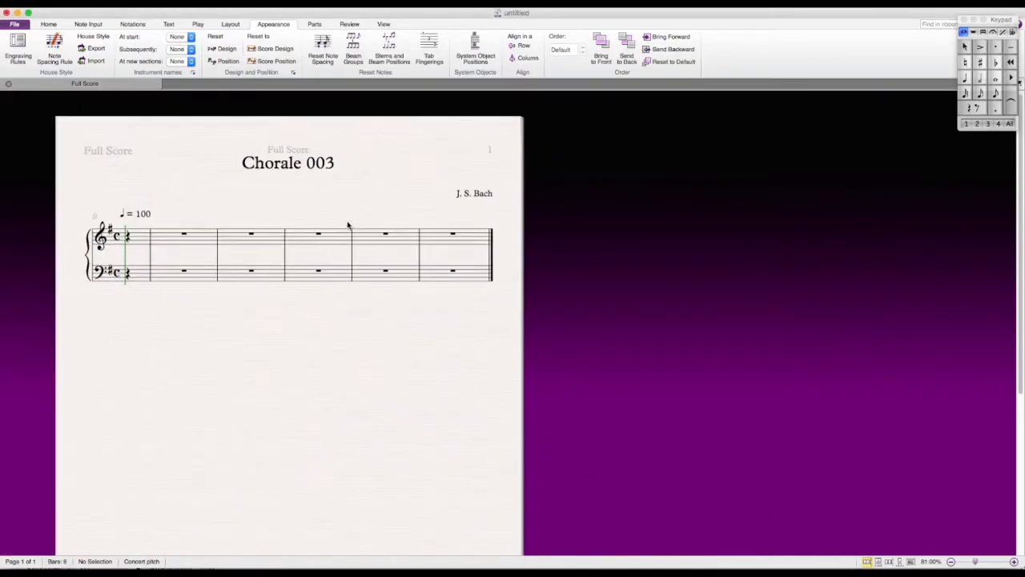
left_click_drag(327, 372, 625, 462)
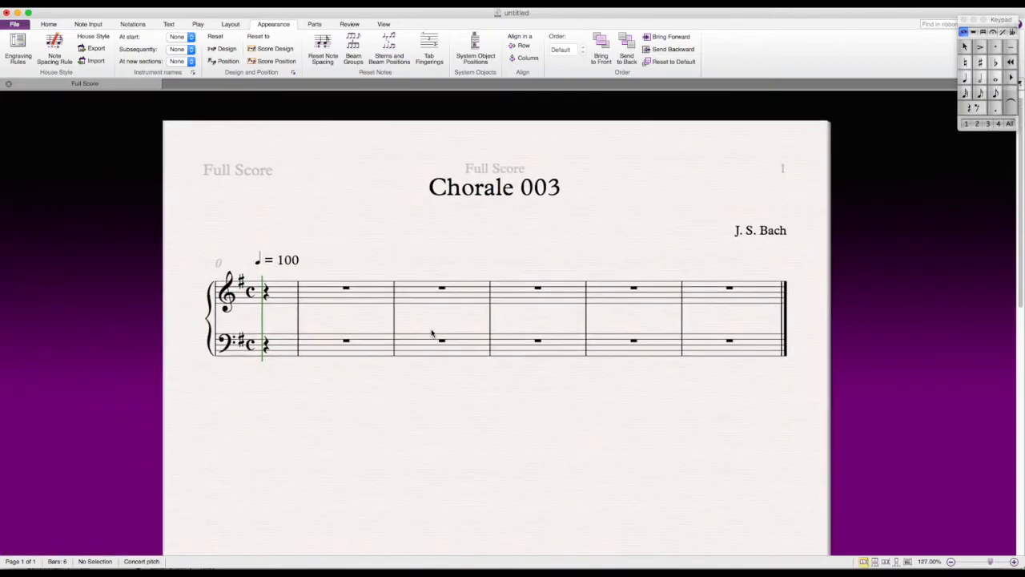
scroll(432, 333, "down", 1)
scroll(432, 333, "up", 3)
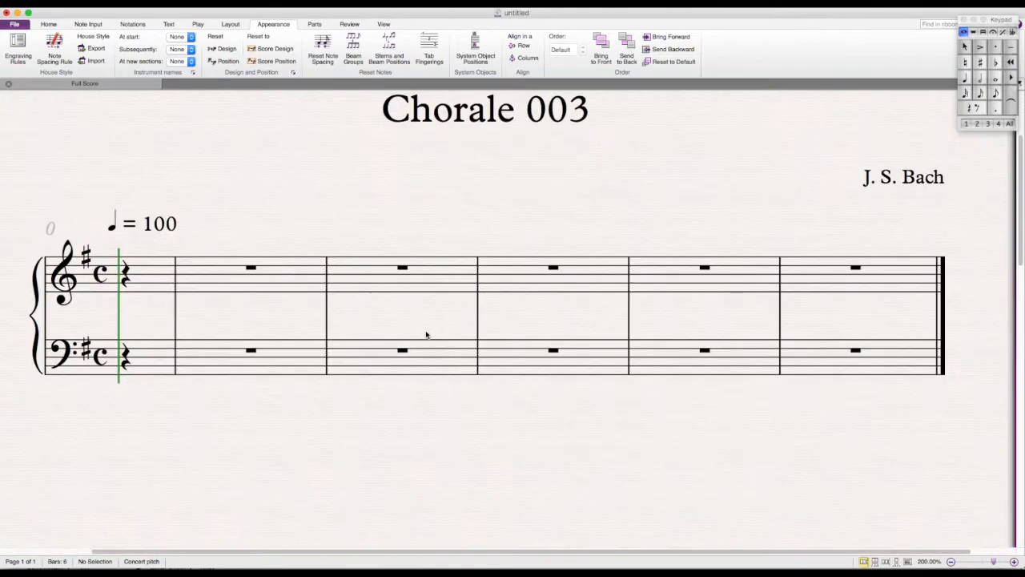
left_click_drag(450, 188, 457, 199)
left_click_drag(997, 21, 38, 98)
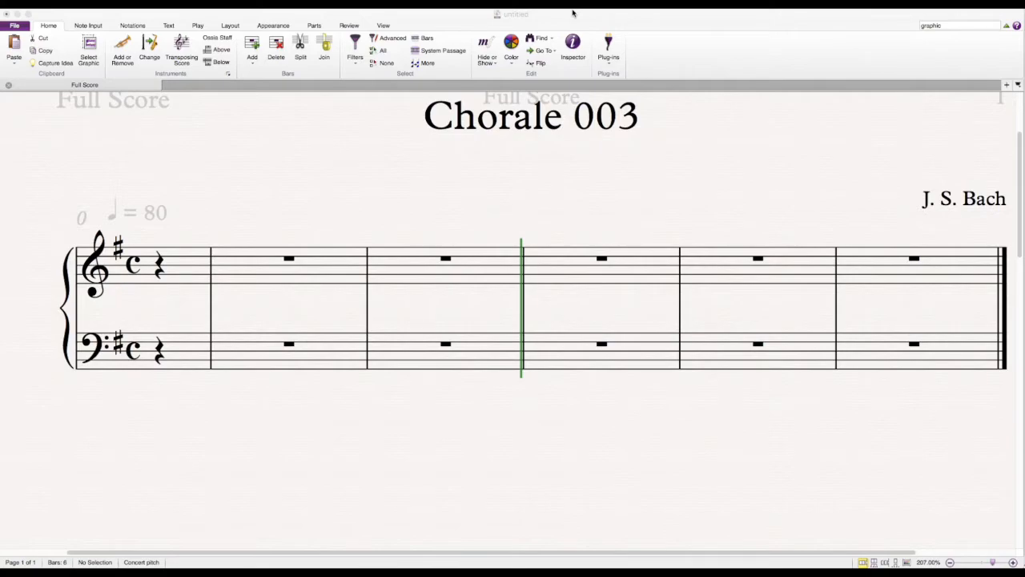
left_click(572, 12)
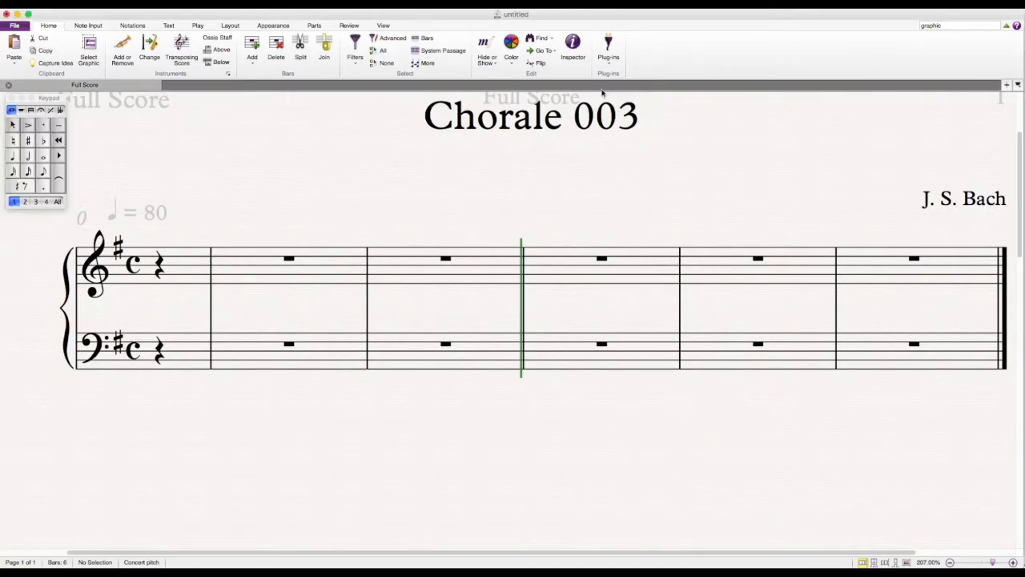
key("super+v")
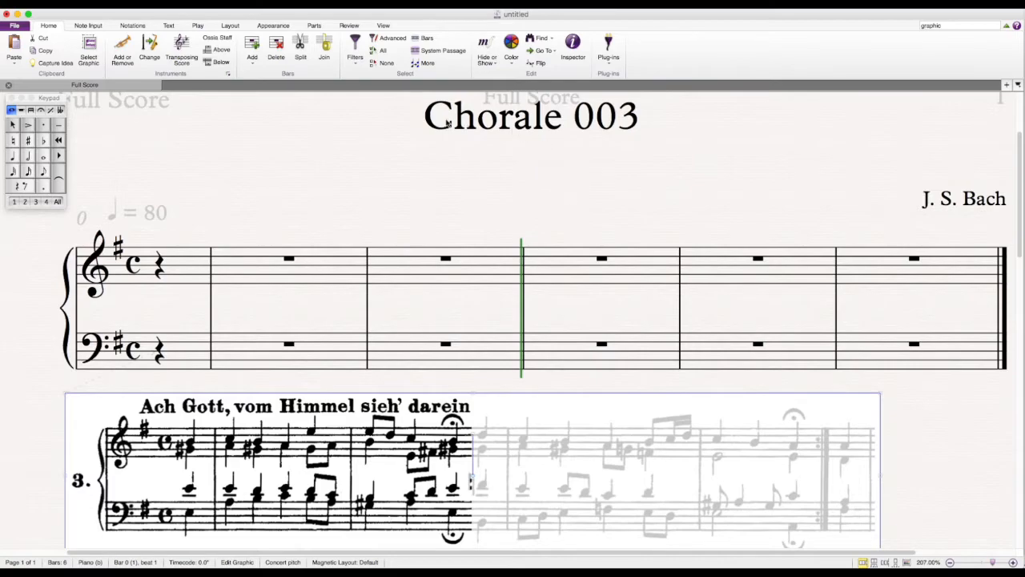
Replace the score title with "Ach Gott, vom Himmel sieh' darein".
left_click(504, 119)
key("Return")
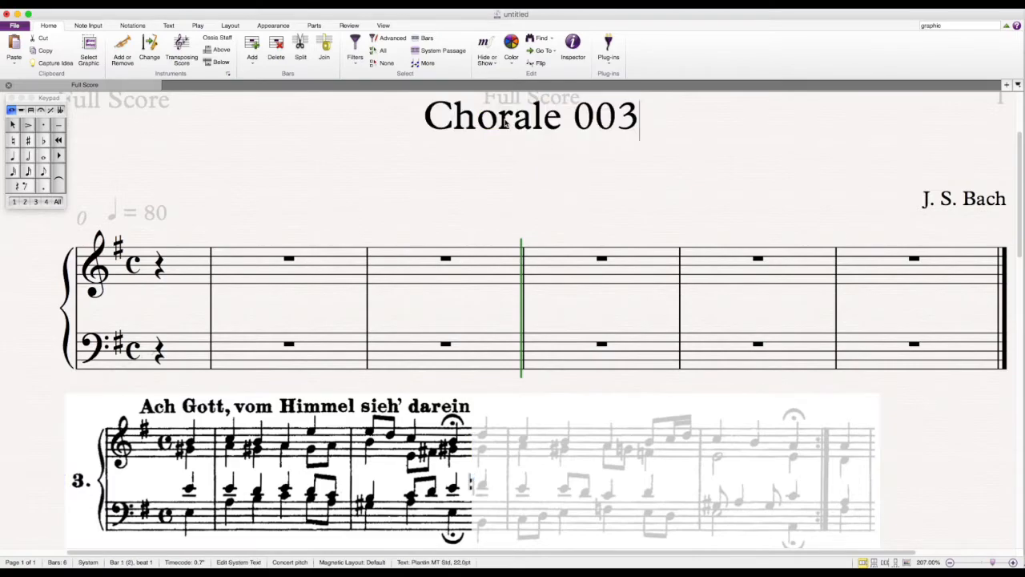
key("super+a")
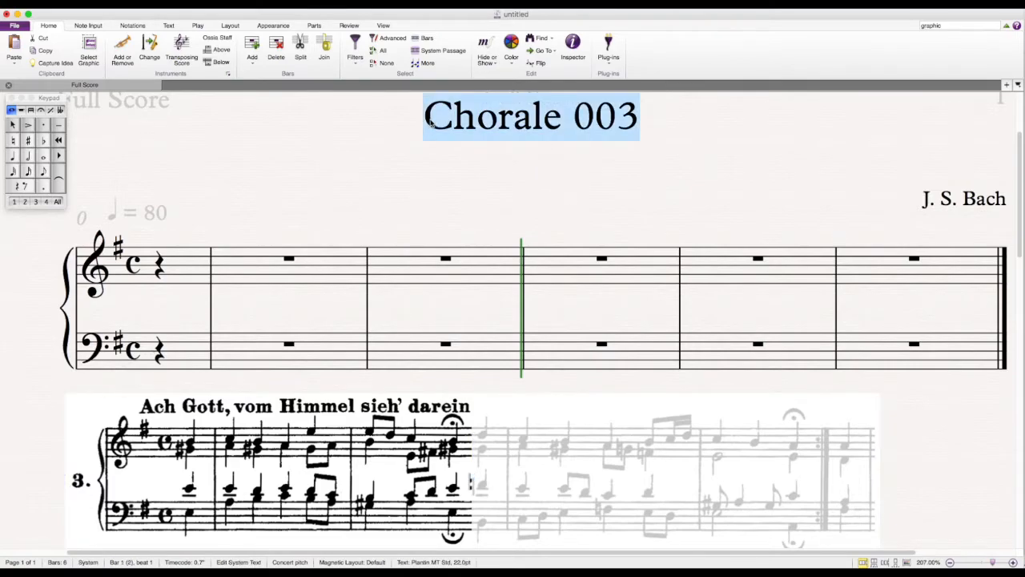
type("Ach Gott, vom Himmel sieh' D")
key("BackSpace")
type("dar")
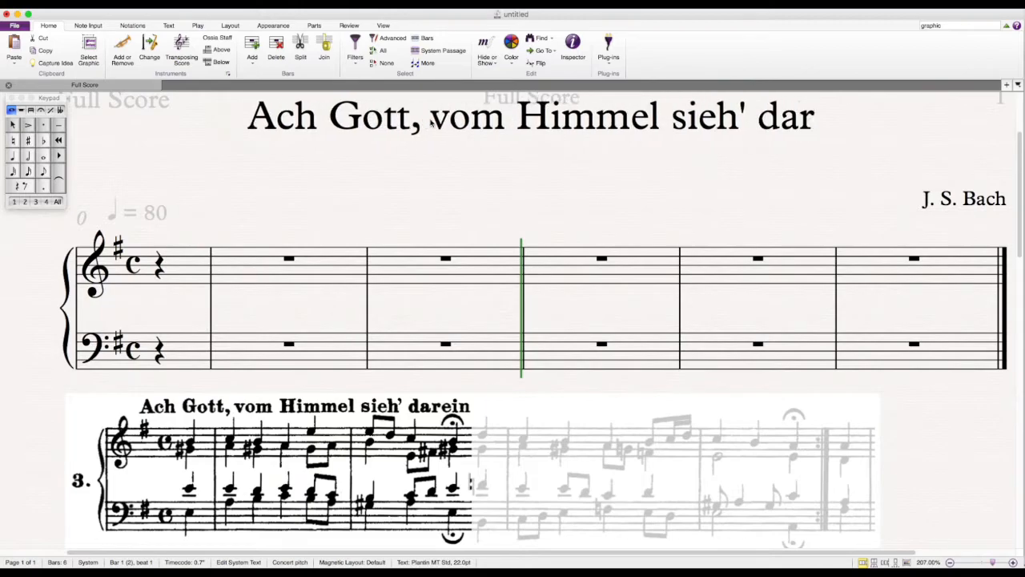
type("ein")
key("BackSpace")
type("in")
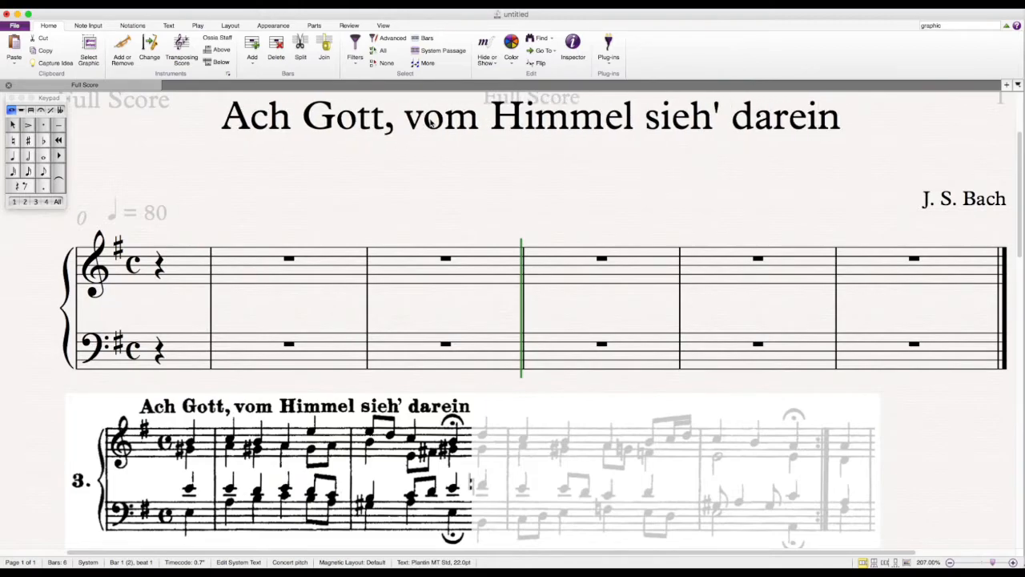
left_click(427, 180)
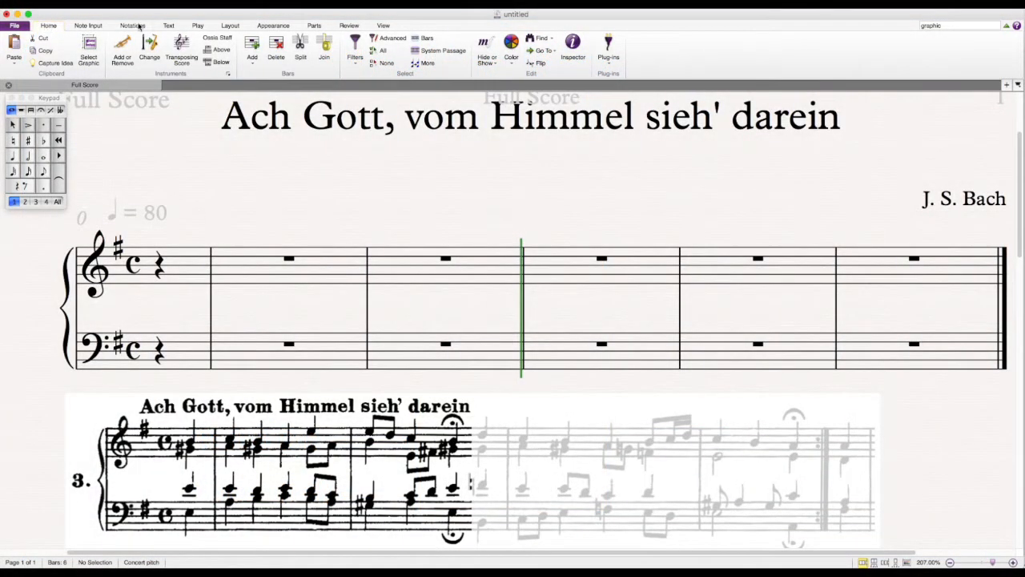
Enter quarter note B4 in the treble pickup bar, followed by quarter notes C5, B4, A4 and E5 in bar 1.
left_click(388, 29)
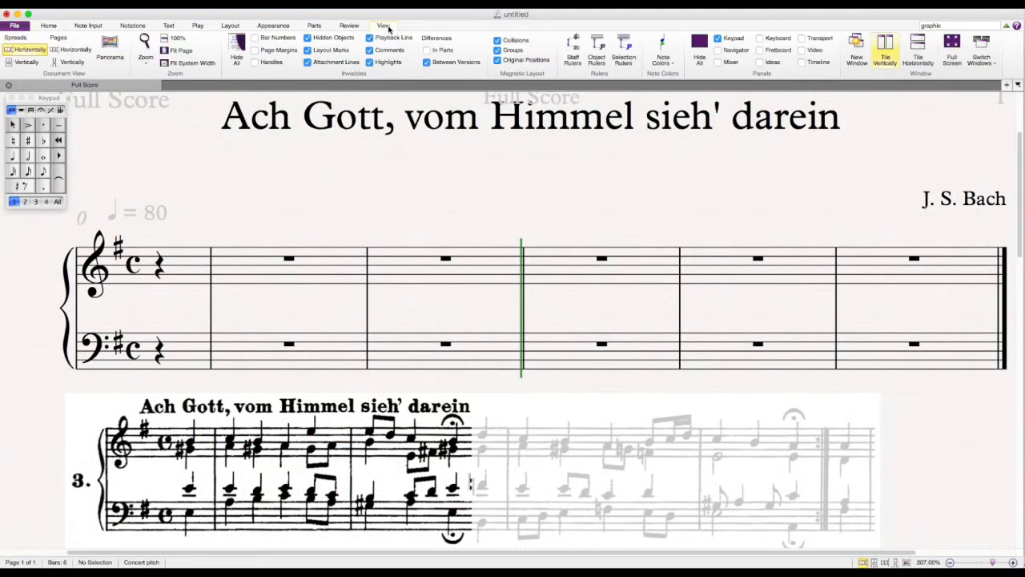
left_click(734, 42)
left_click(12, 156)
left_click(142, 266)
left_click(226, 261)
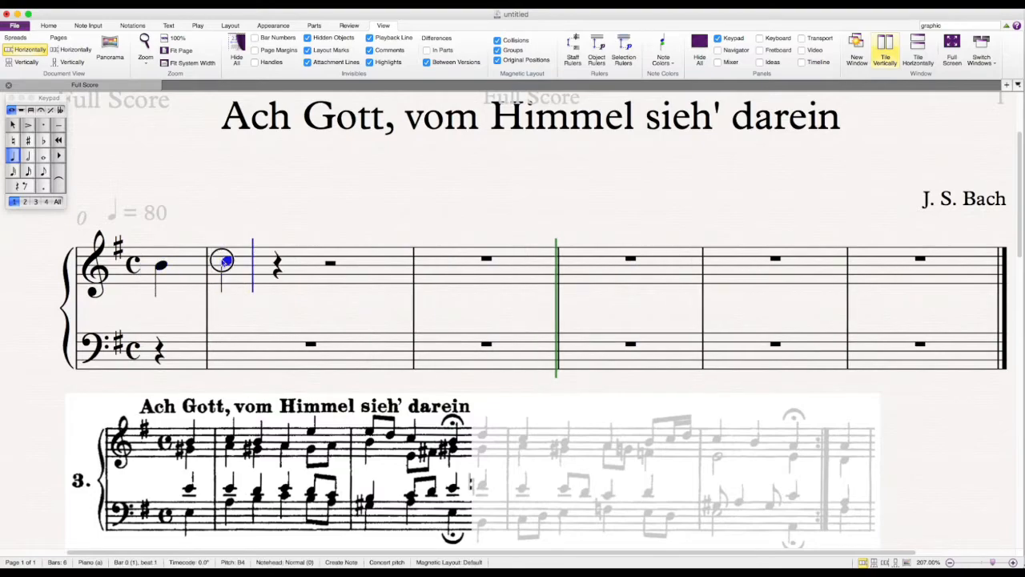
left_click(278, 265)
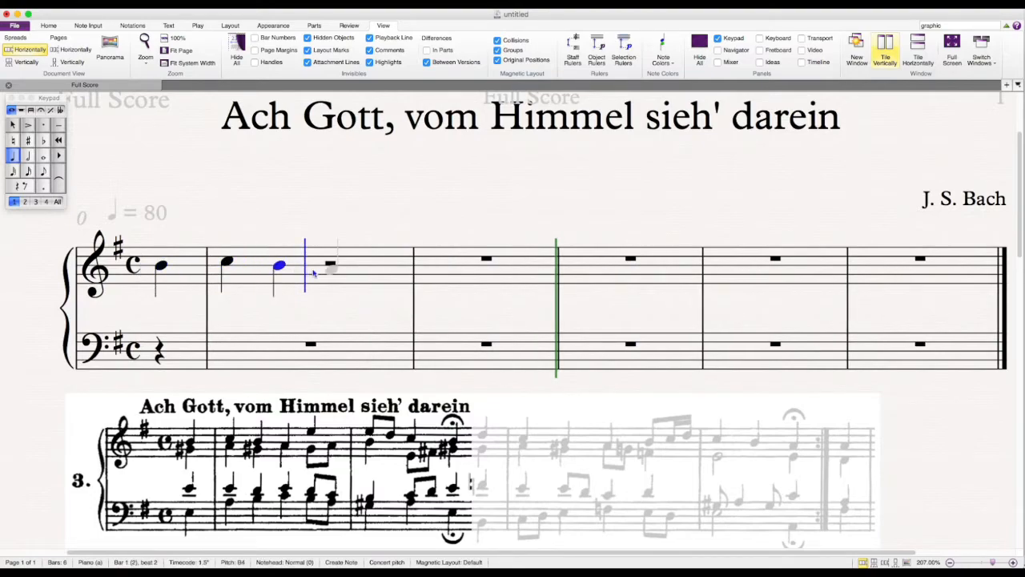
left_click(316, 269)
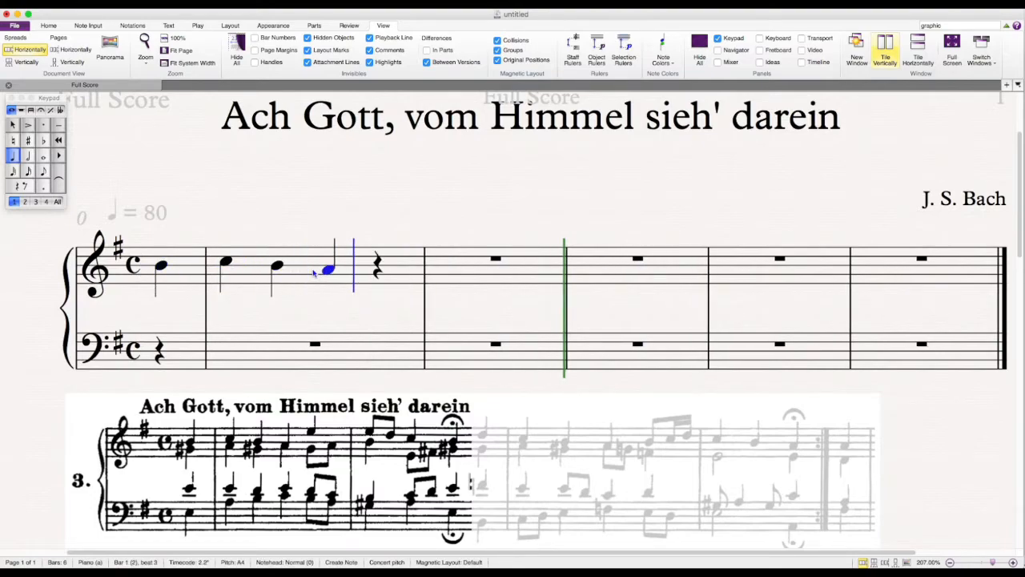
left_click(376, 253)
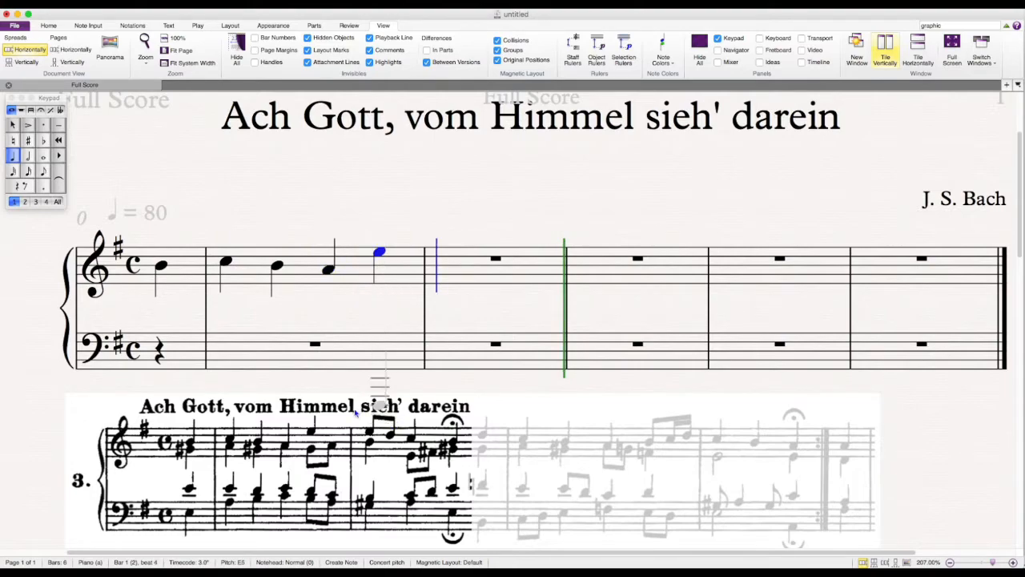
key("Escape")
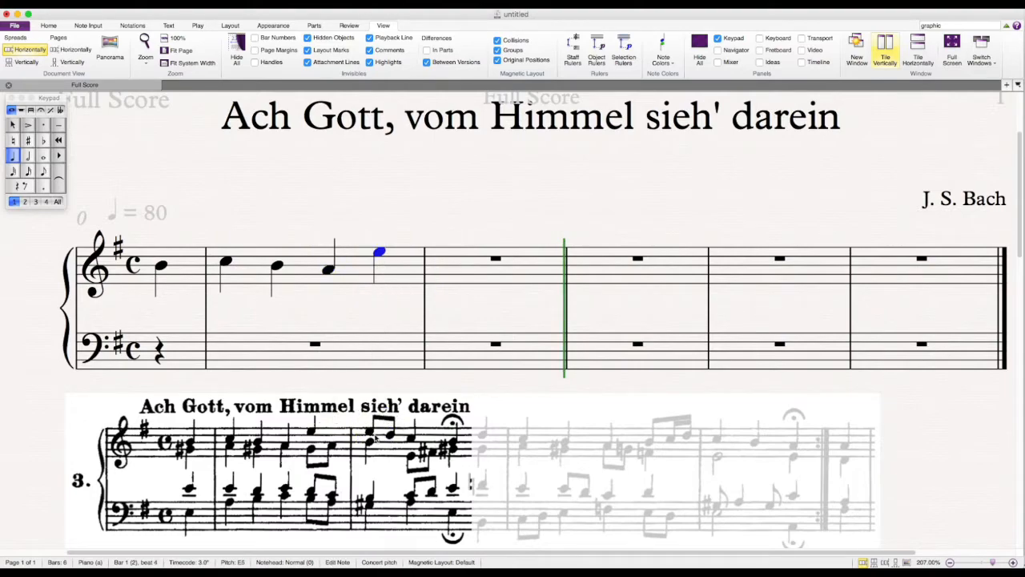
key("Escape")
Enter eighth notes E5 and D5 followed by quarter notes C5 and B4 in bar 2 of the treble staff.
left_click(44, 172)
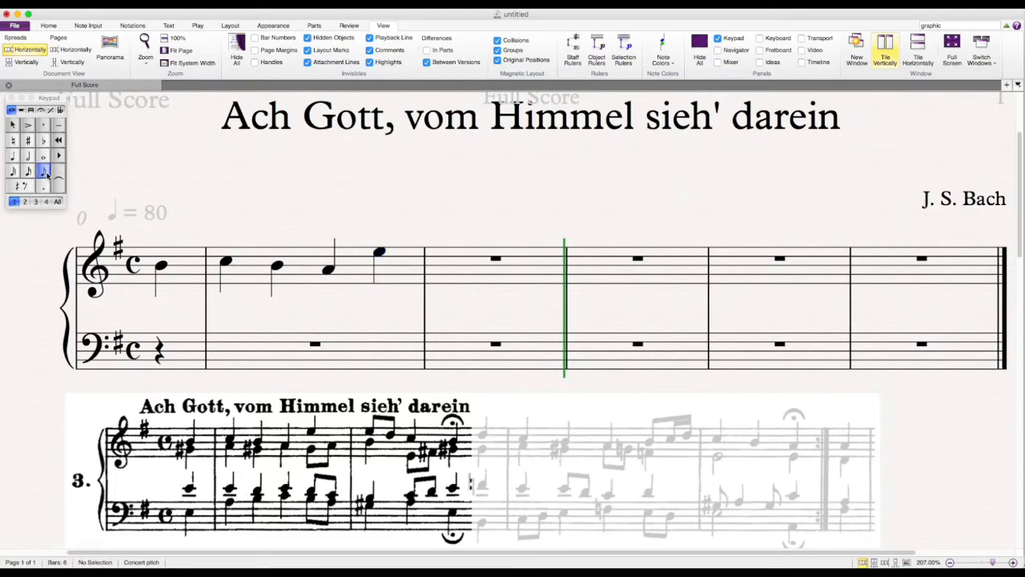
left_click(449, 255)
left_click(454, 257)
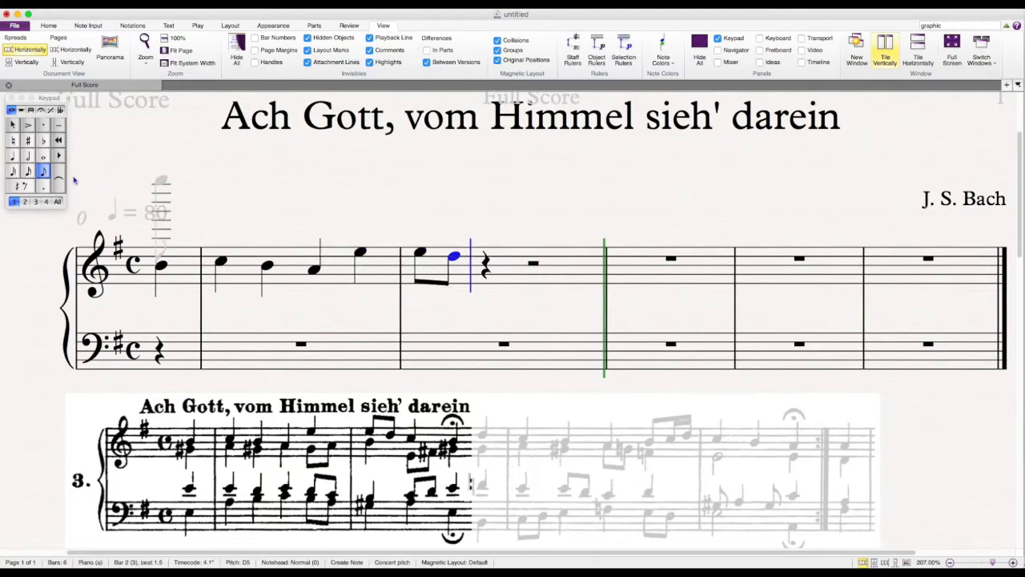
left_click(13, 156)
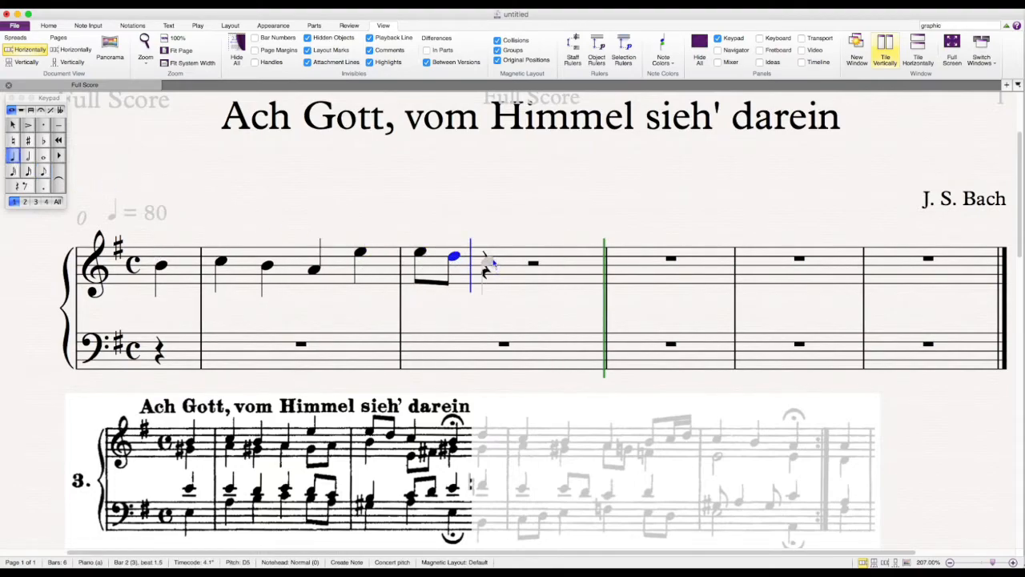
left_click(492, 262)
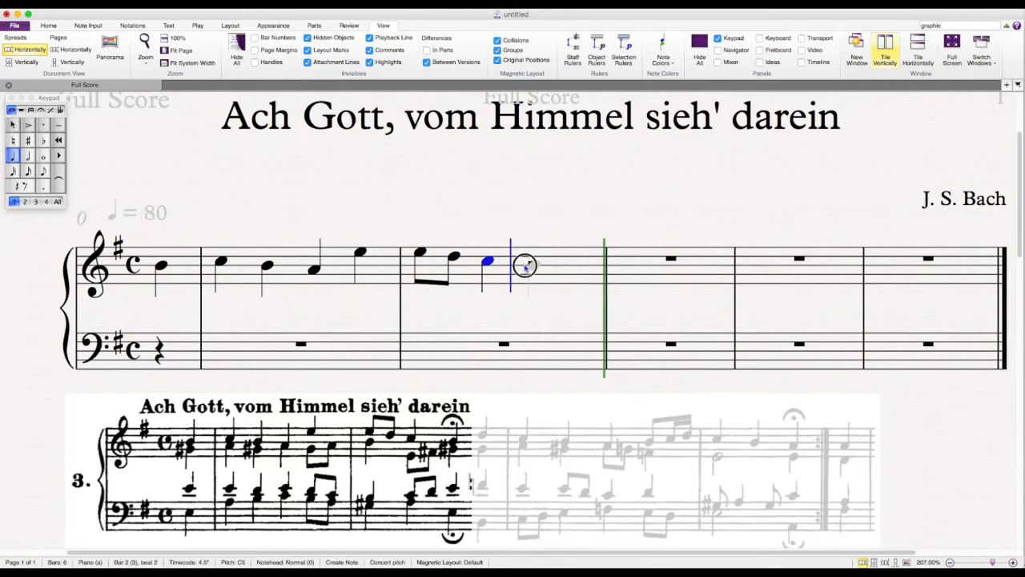
left_click(525, 266)
left_click(521, 270)
key("Escape")
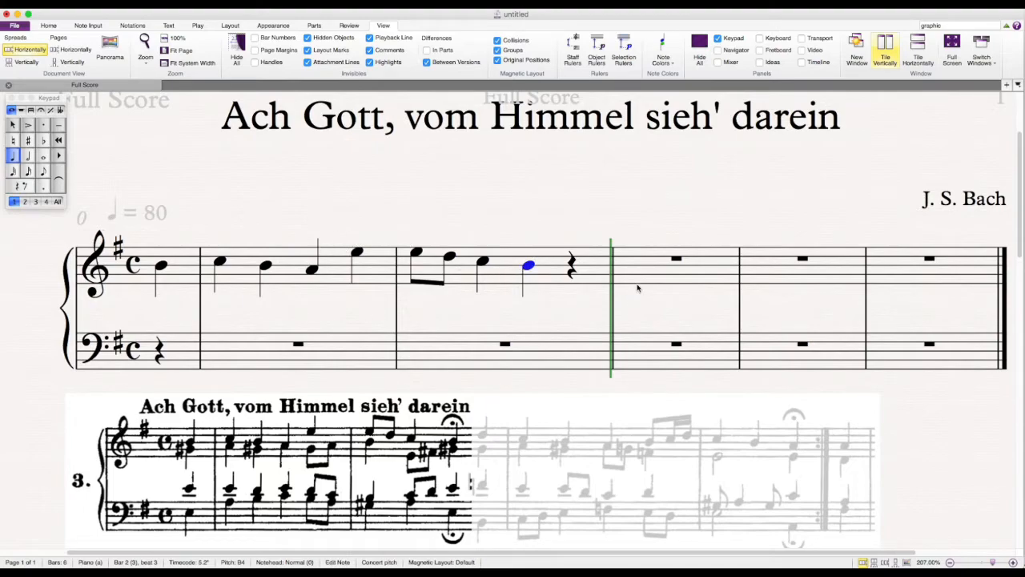
Show the Transport panel, play the entered melody from the start of the score and stop playback.
left_click(818, 40)
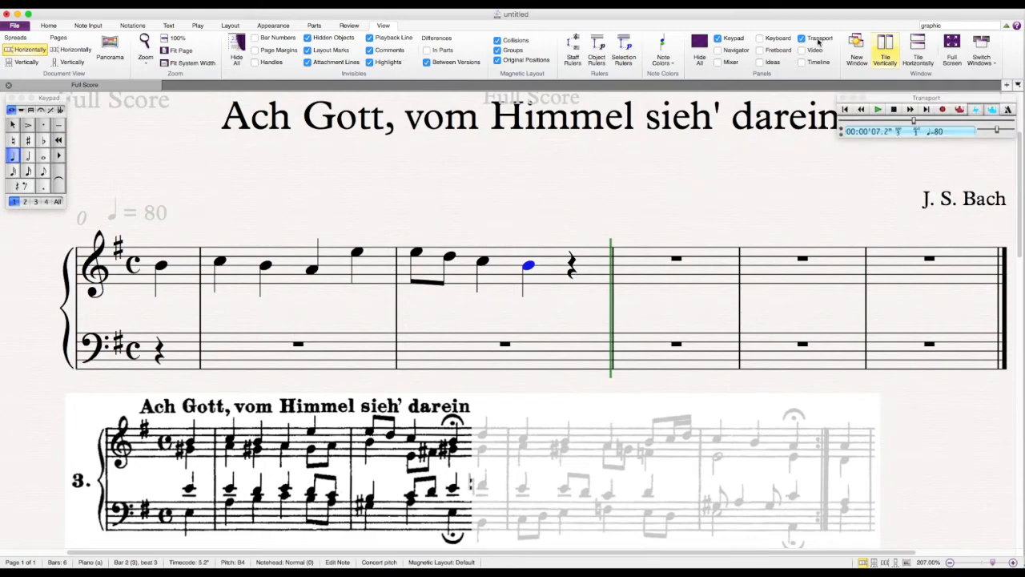
left_click(847, 111)
left_click(878, 110)
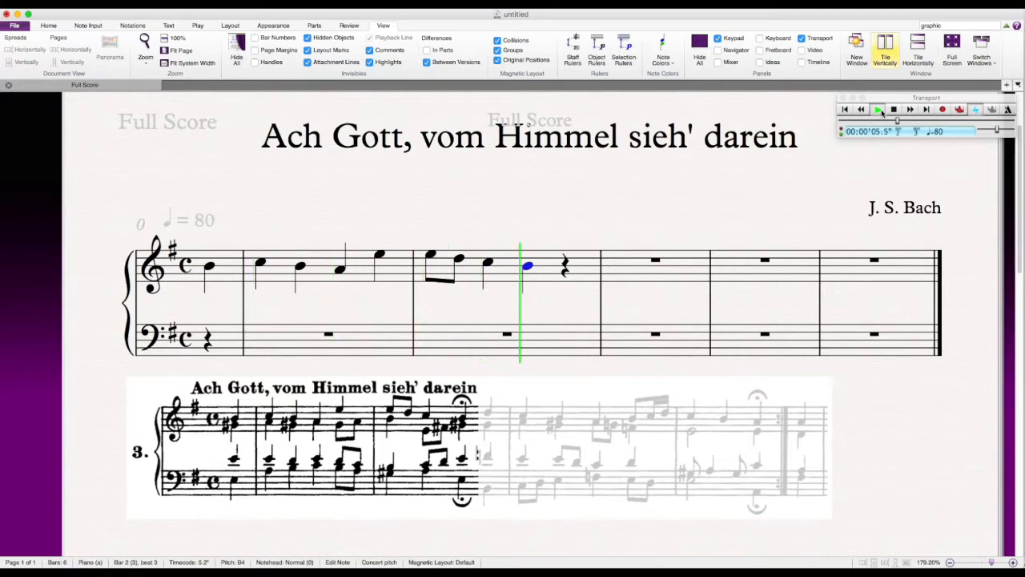
left_click(893, 110)
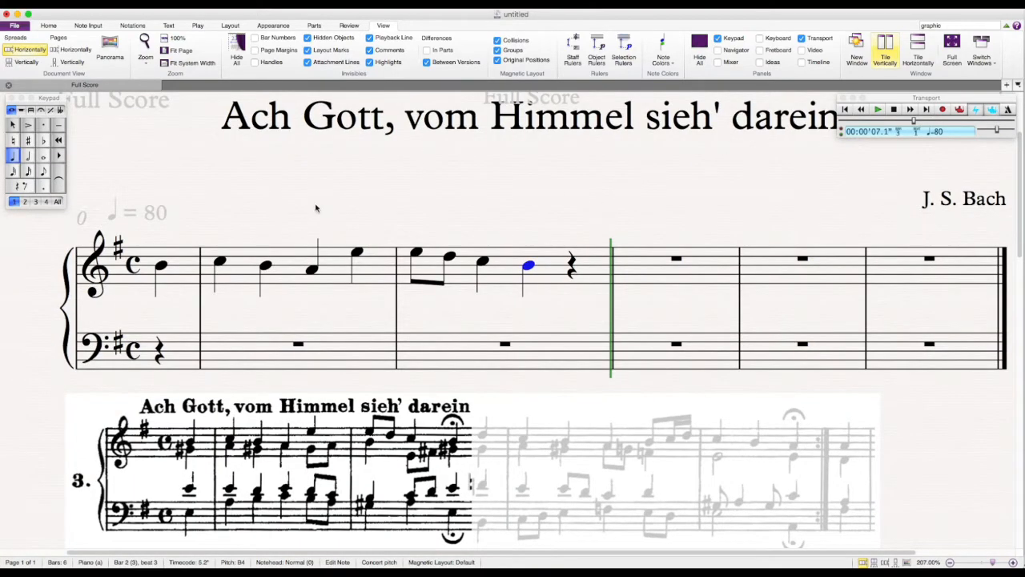
Start a second voice in the treble staff with a quarter note G#4 in the pickup bar.
key("Escape")
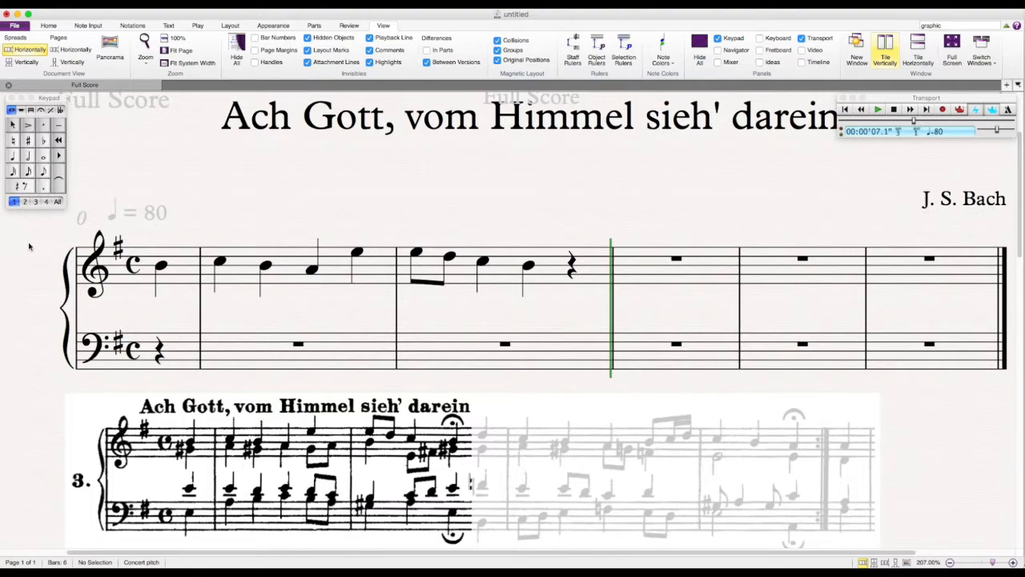
left_click(25, 201)
left_click(12, 156)
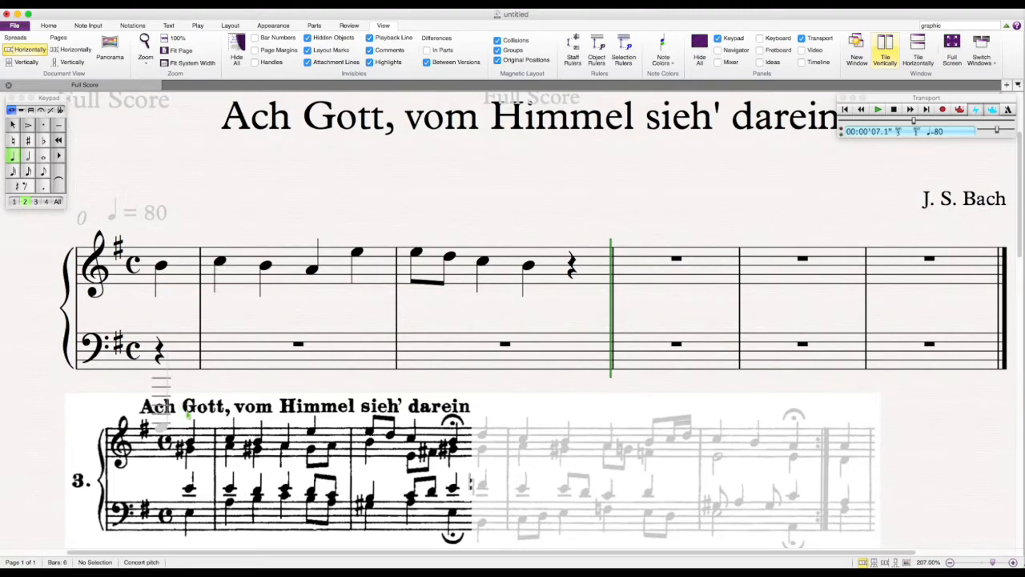
left_click(28, 142)
left_click(160, 274)
Enter voice 2 quarter notes A4, G#4 and A4 followed by eighth notes G#4 and A4 in bar 1 of the treble staff.
left_click(221, 269)
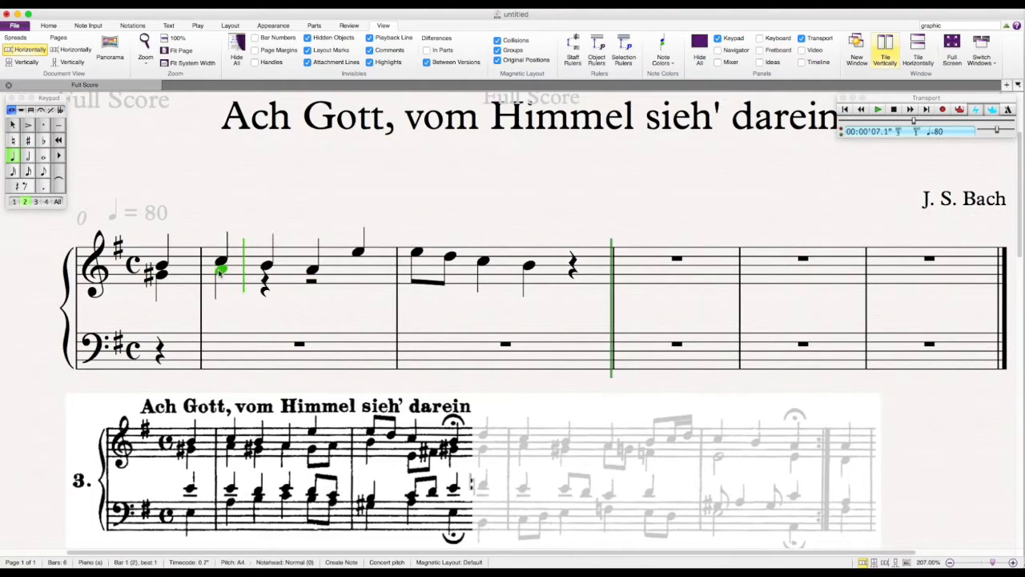
left_click(26, 141)
left_click(267, 275)
left_click(312, 271)
left_click(43, 171)
left_click(353, 273)
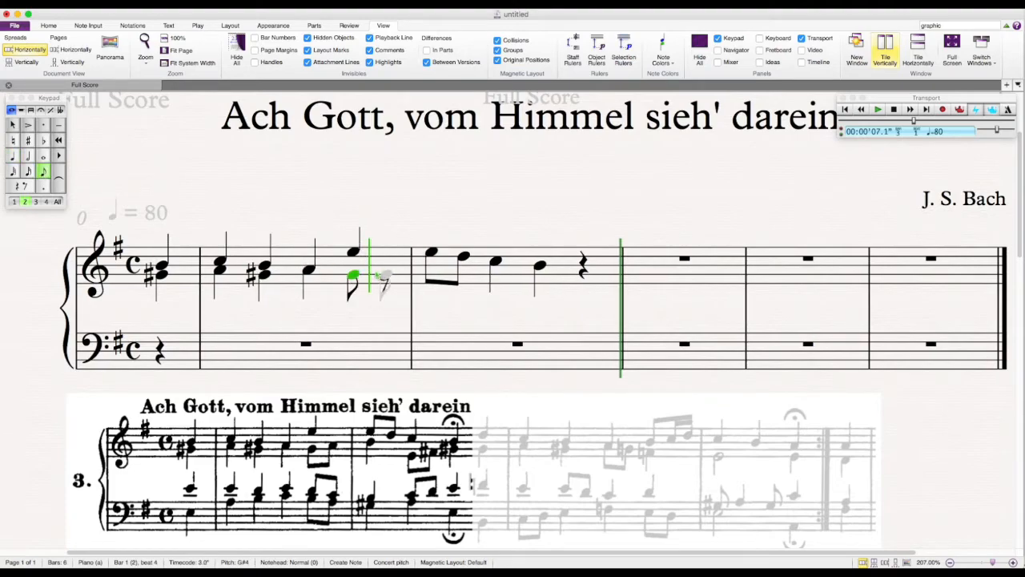
left_click(386, 269)
Enter voice 2 quarter note B4, eighth notes E4 and F#4 with an explicit sharp, and quarter note G#4 in treble bar 2.
key("5")
left_click(424, 269)
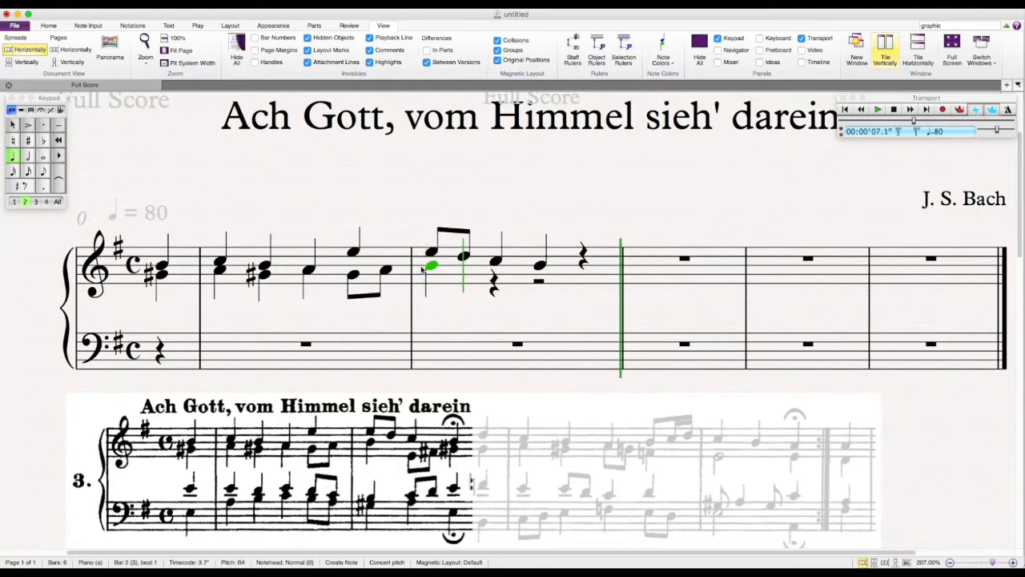
left_click(45, 171)
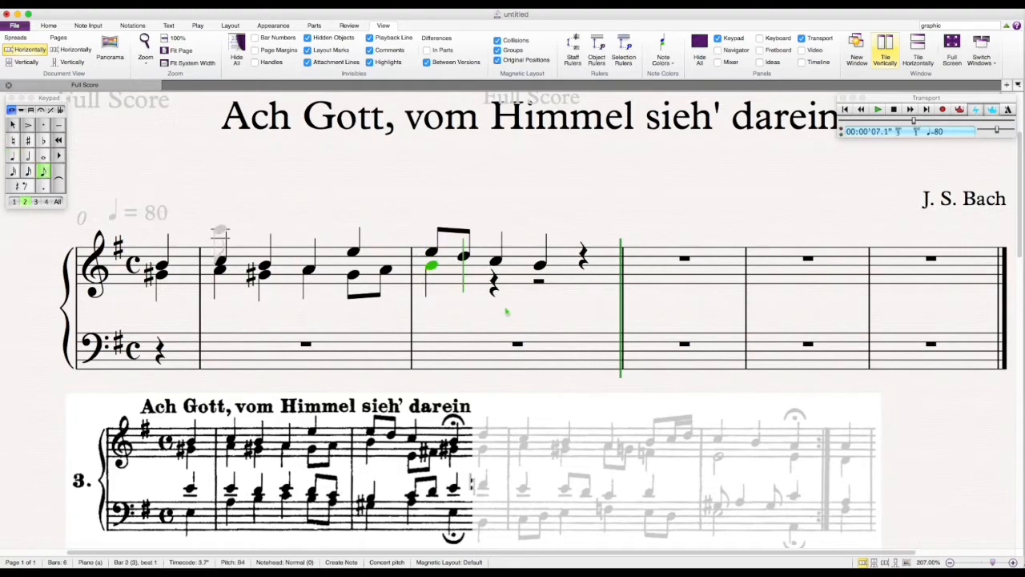
left_click(485, 286)
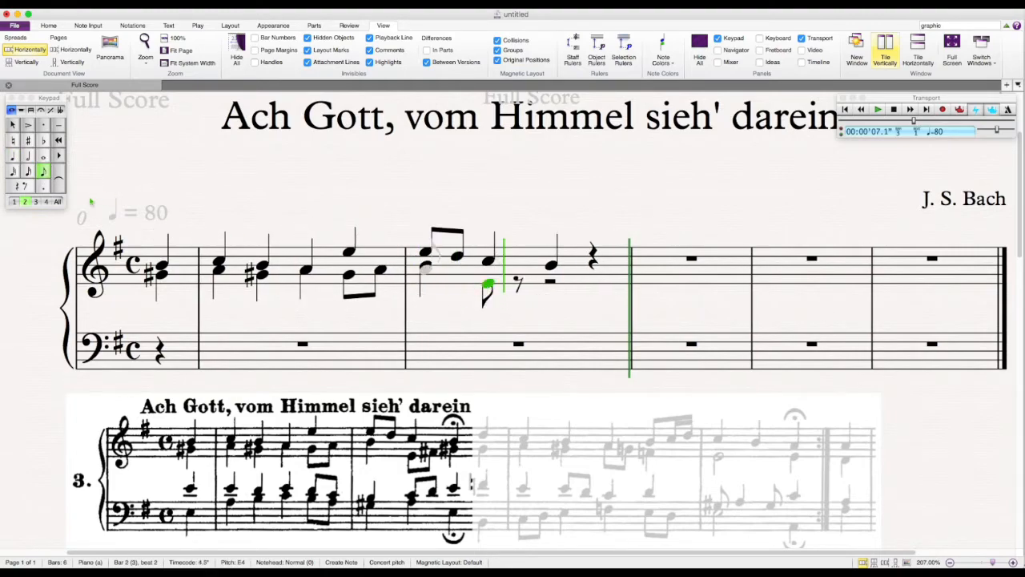
left_click(521, 278)
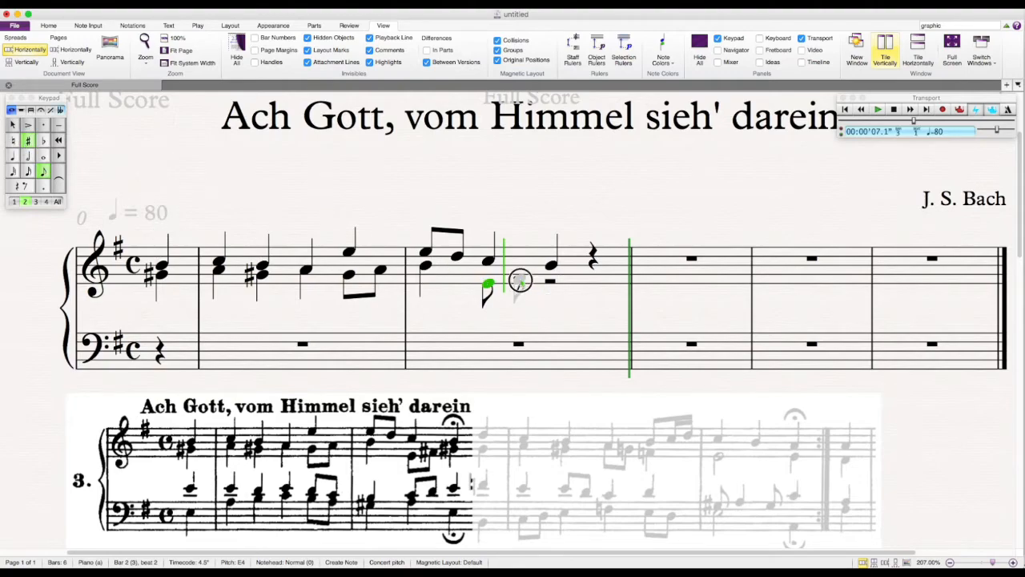
left_click(14, 157)
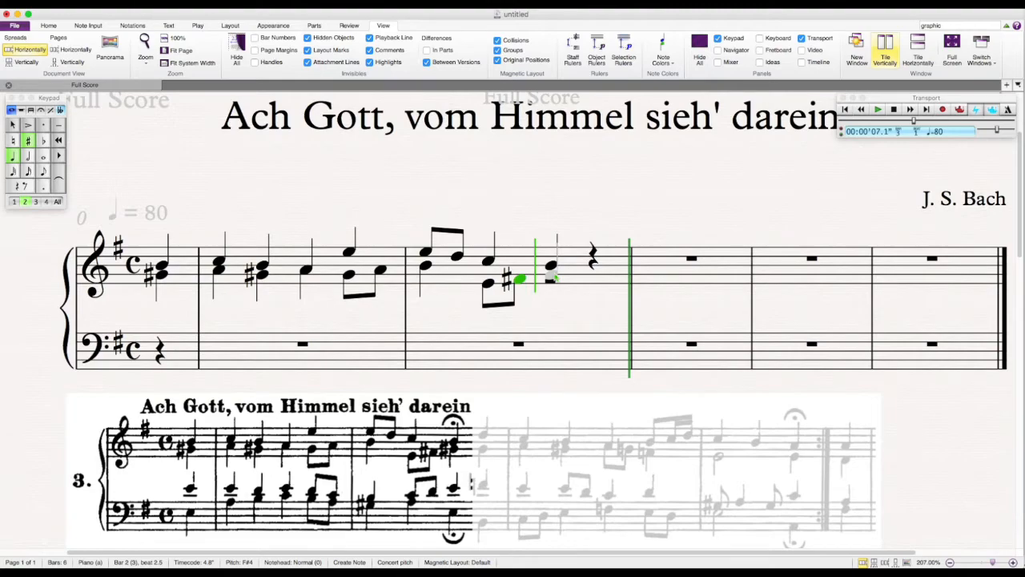
left_click(552, 275)
key("Escape")
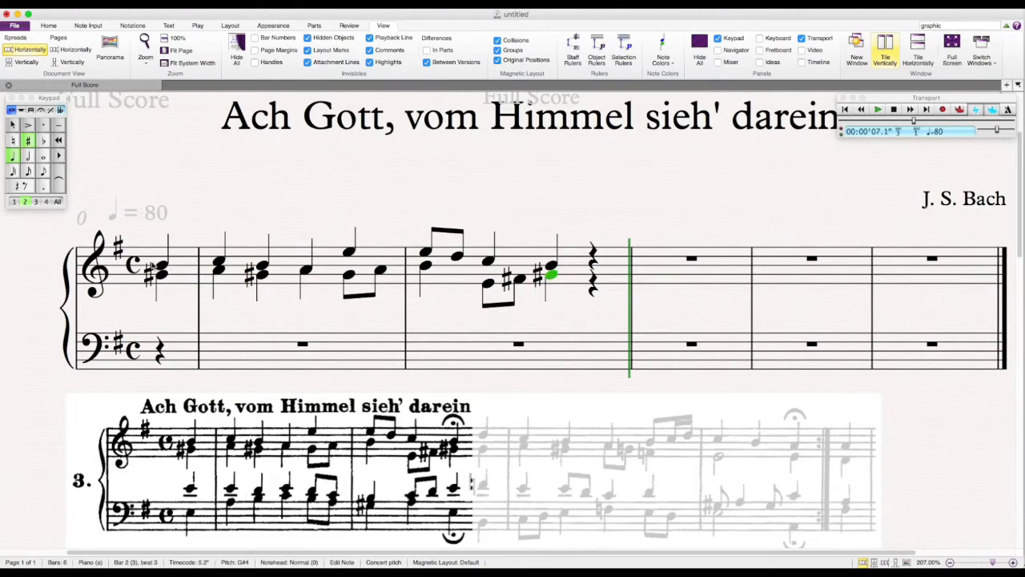
Hide the Transport panel and play back the two treble voices from the B4 in the pickup bar.
left_click(812, 40)
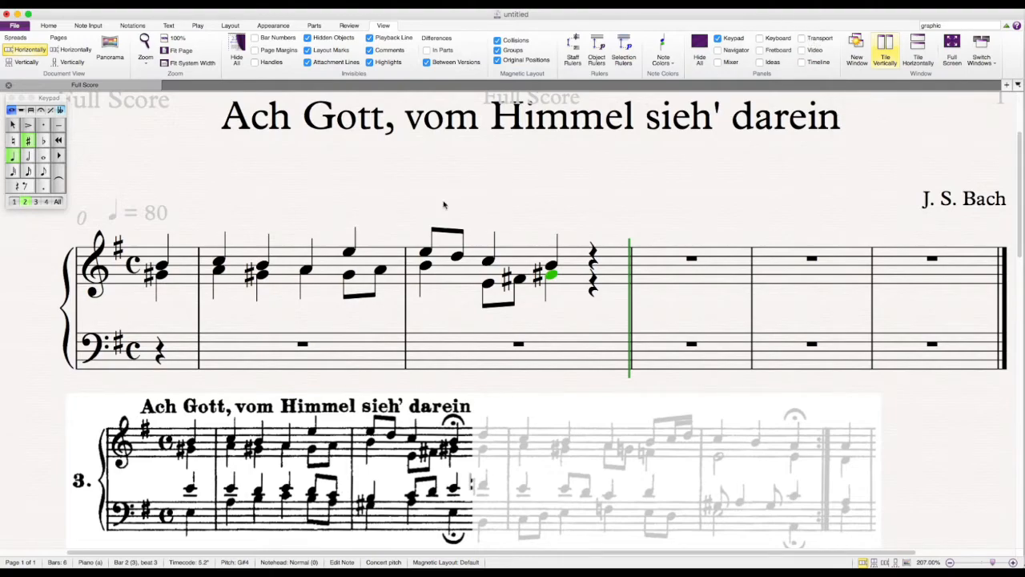
left_click(162, 269)
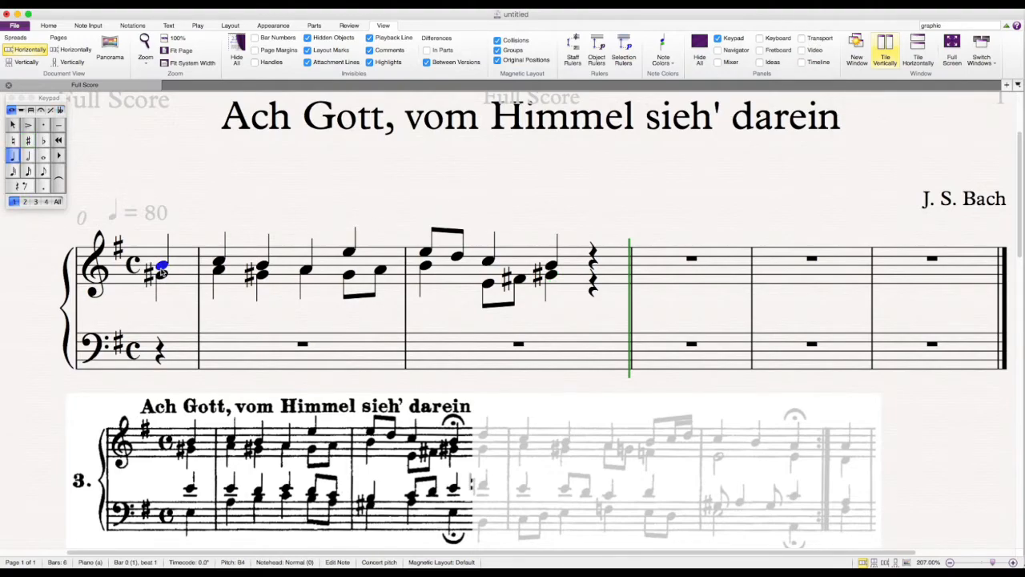
key("p")
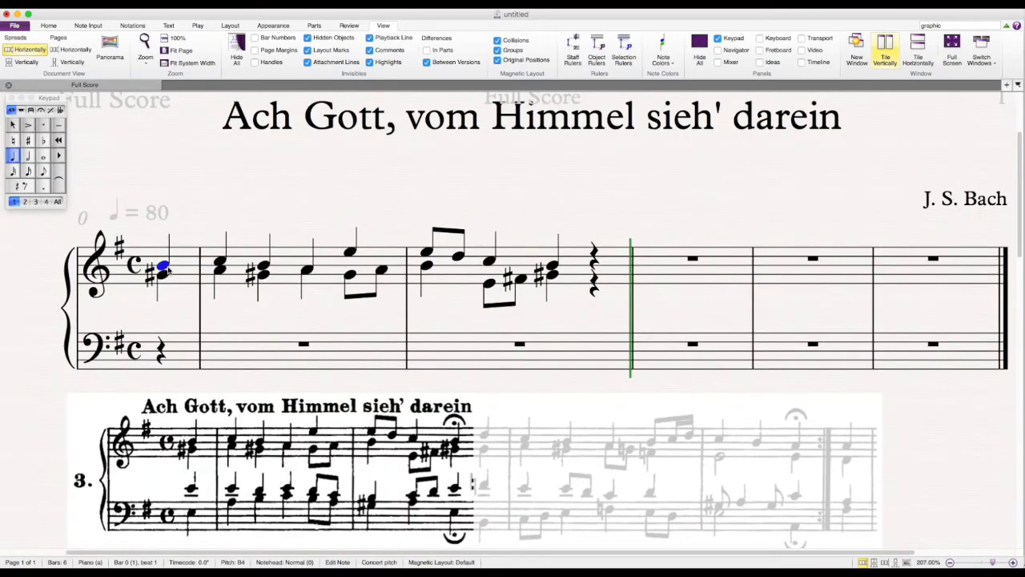
left_click(351, 253)
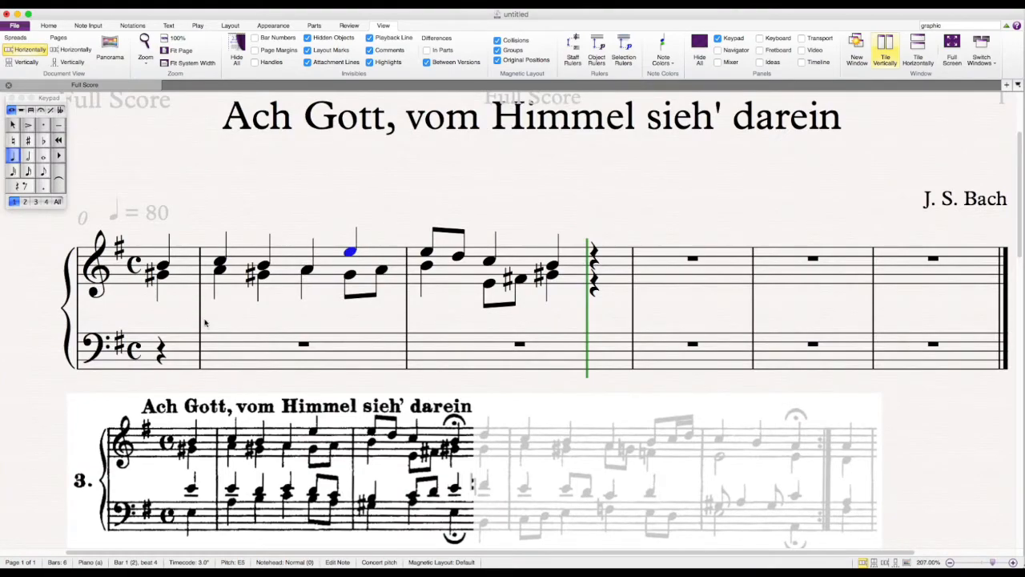
key("Escape")
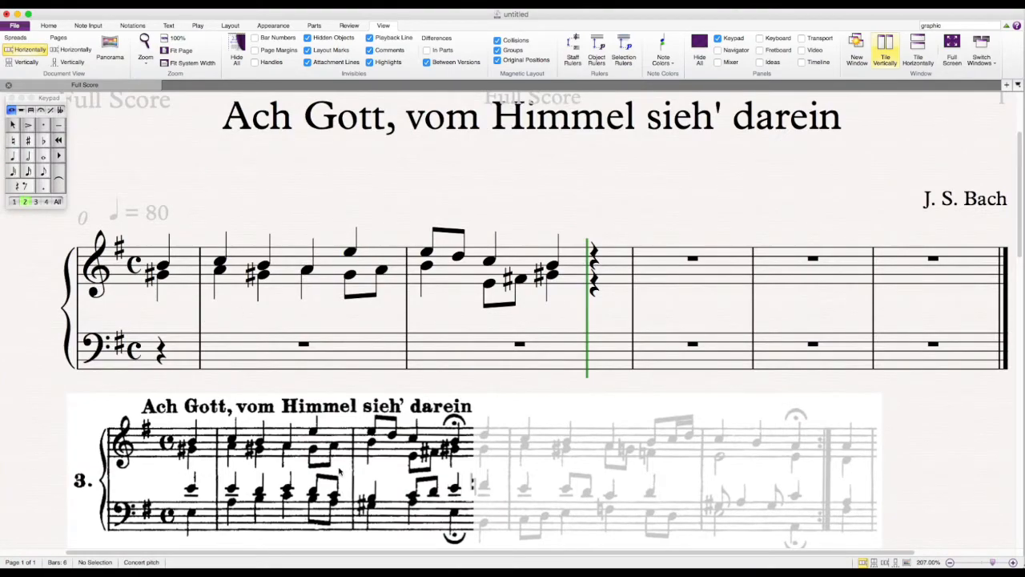
Enter bass-staff voice 1: quarter note E4 in the pickup bar, quarters E4, D4, E4 and eighths D4, C4 in bar 1.
left_click(14, 201)
left_click(13, 157)
left_click(162, 316)
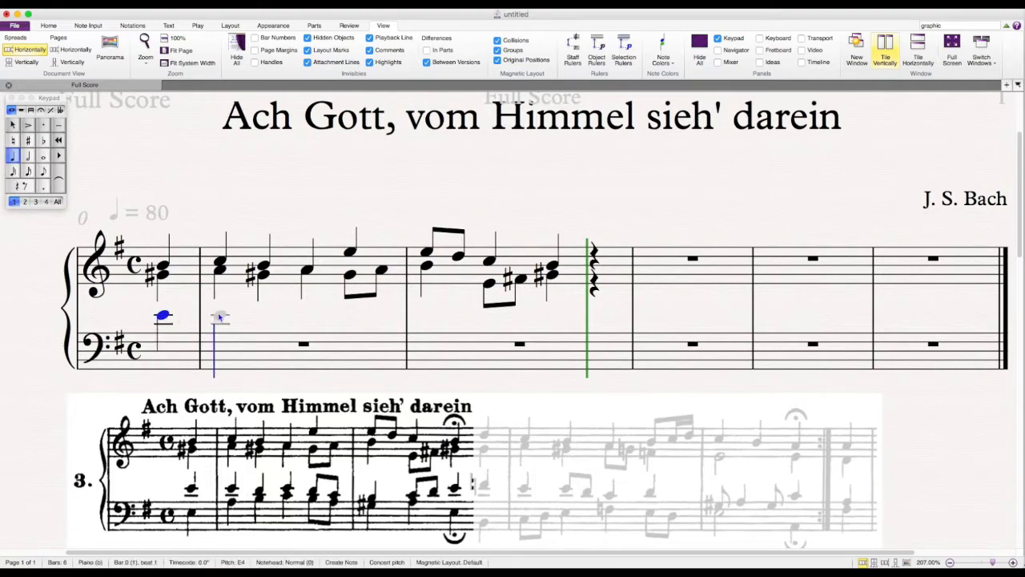
left_click(220, 317)
left_click(264, 320)
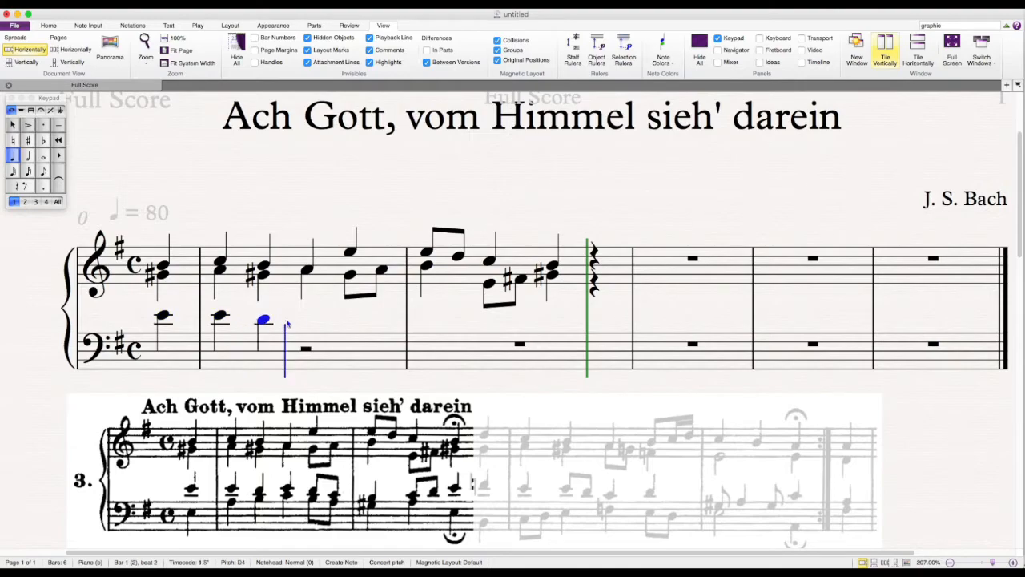
left_click(304, 317)
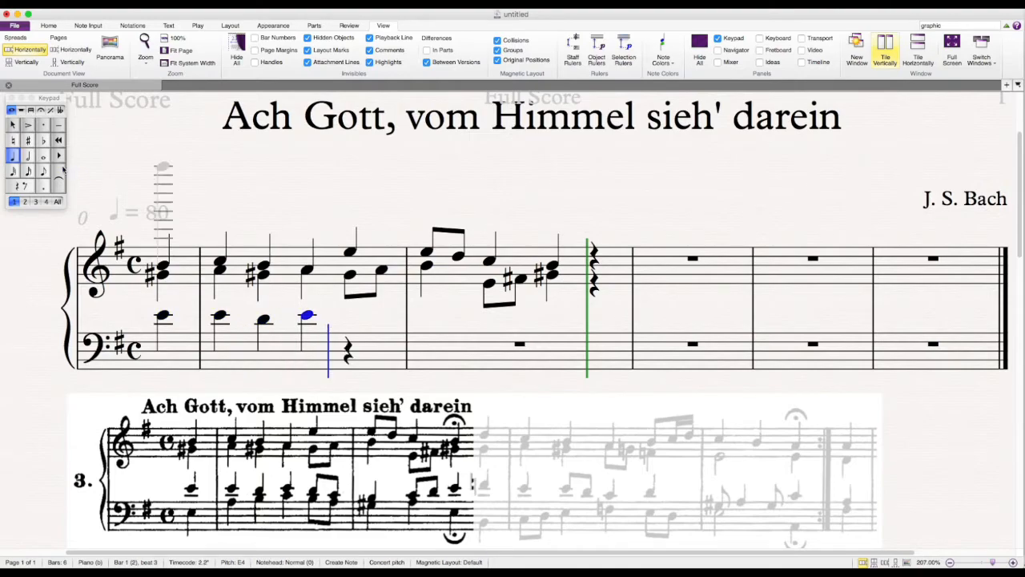
key("3")
left_click(349, 321)
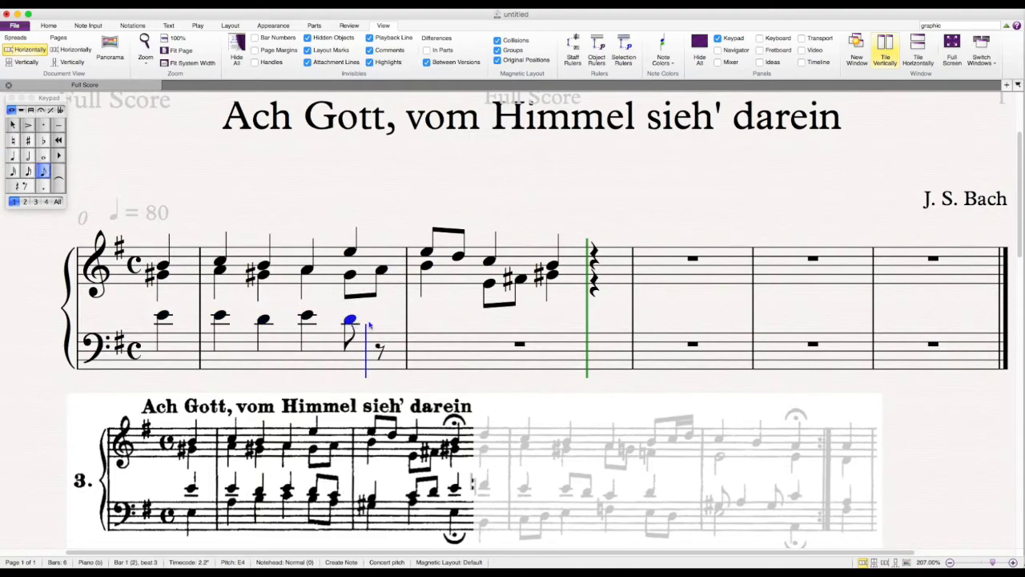
left_click(379, 324)
Enter voice 1 quarter note B3, eighth notes C4 and D4, and quarter note E4 in bar 2 of the bass staff.
key("4")
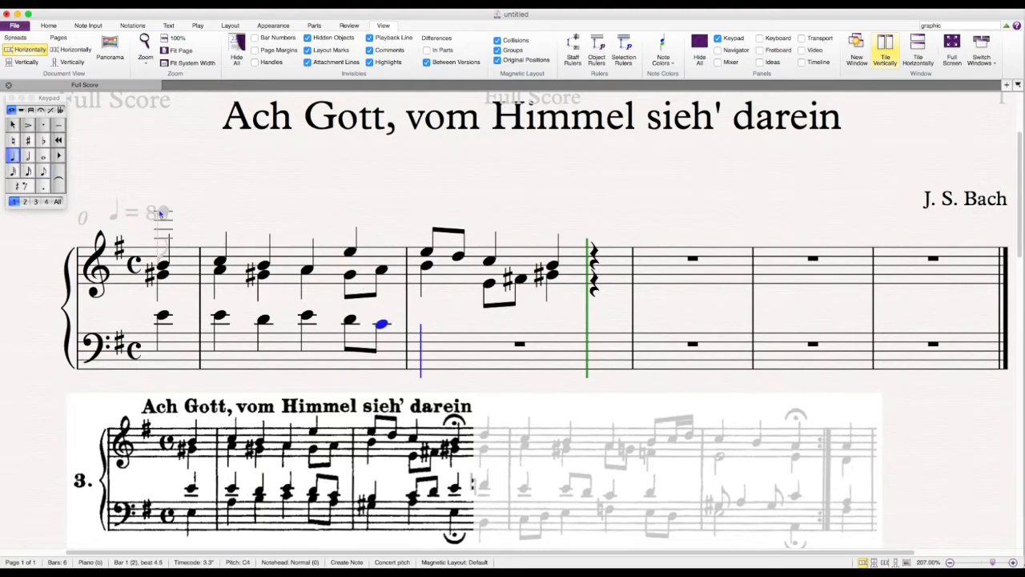
left_click(427, 328)
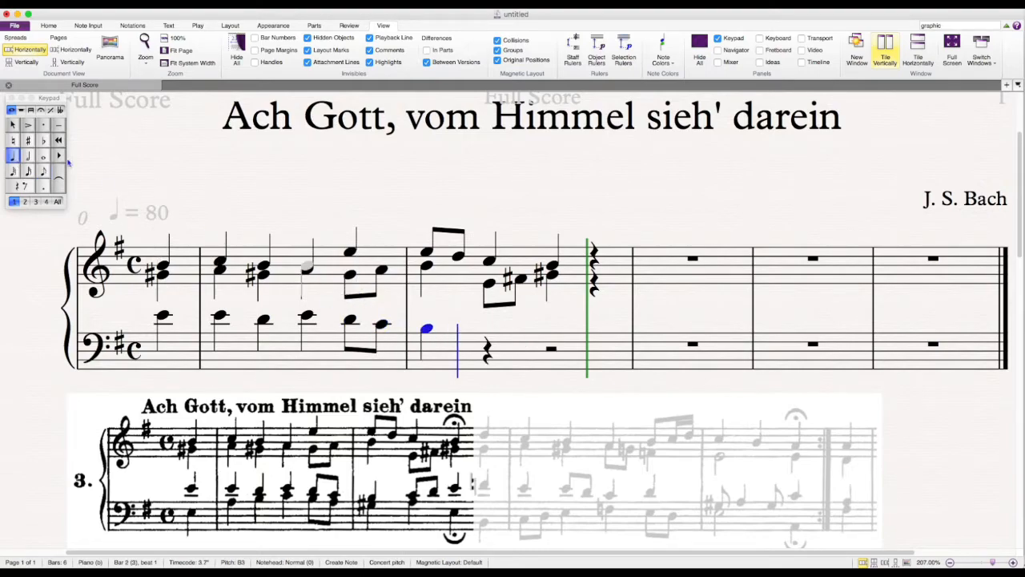
left_click(37, 171)
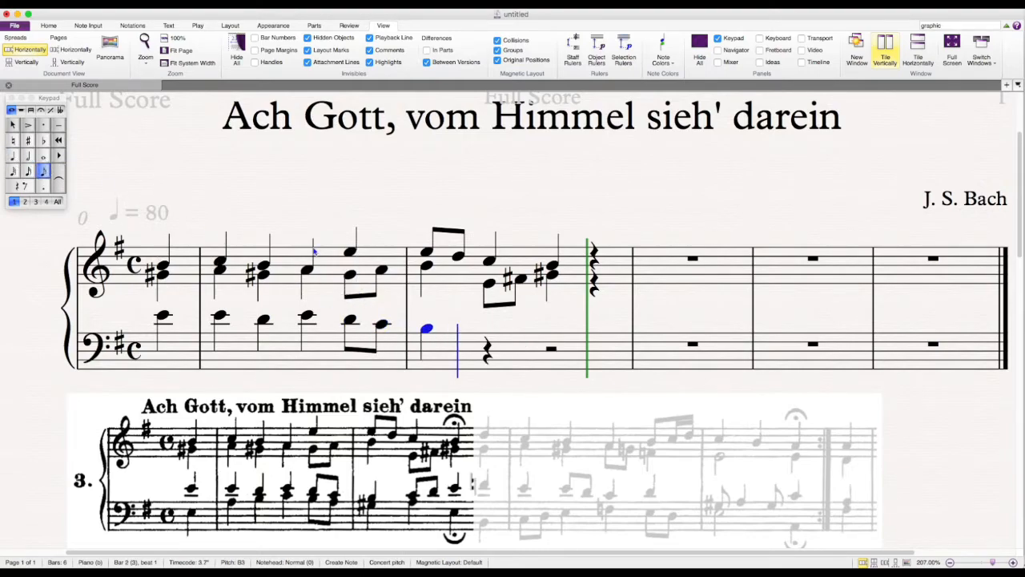
left_click(490, 324)
left_click(521, 320)
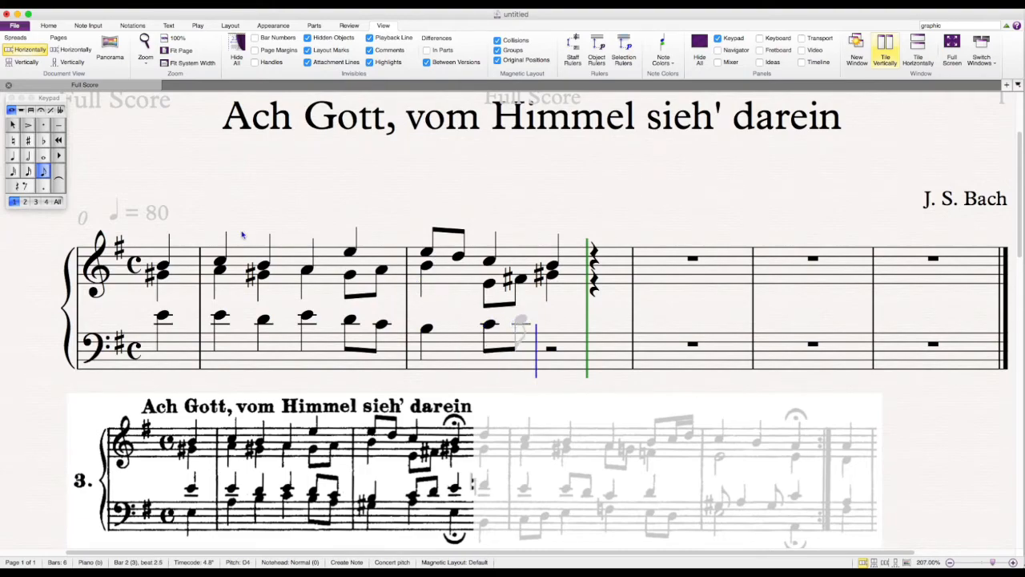
left_click(12, 155)
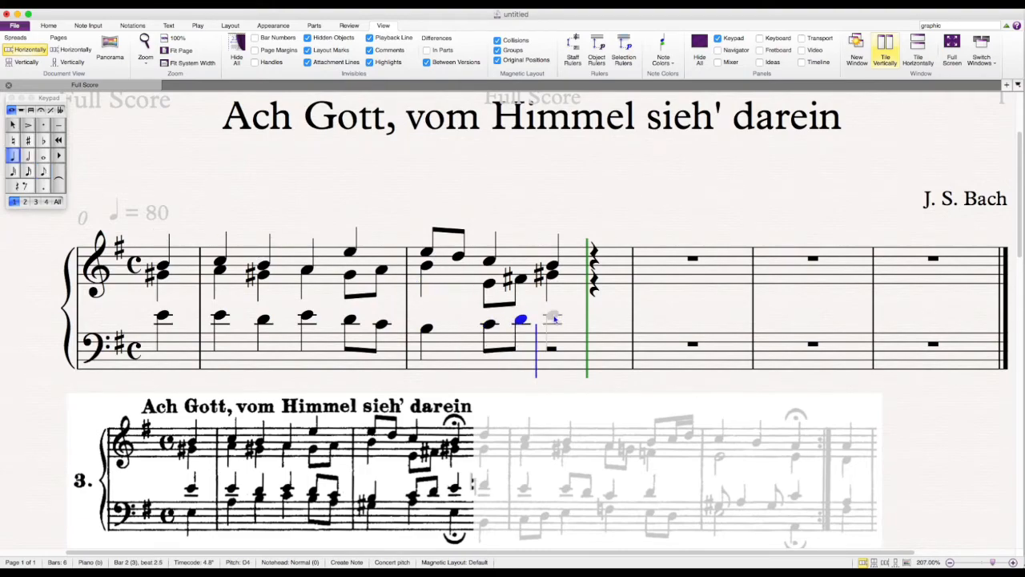
left_click(556, 319)
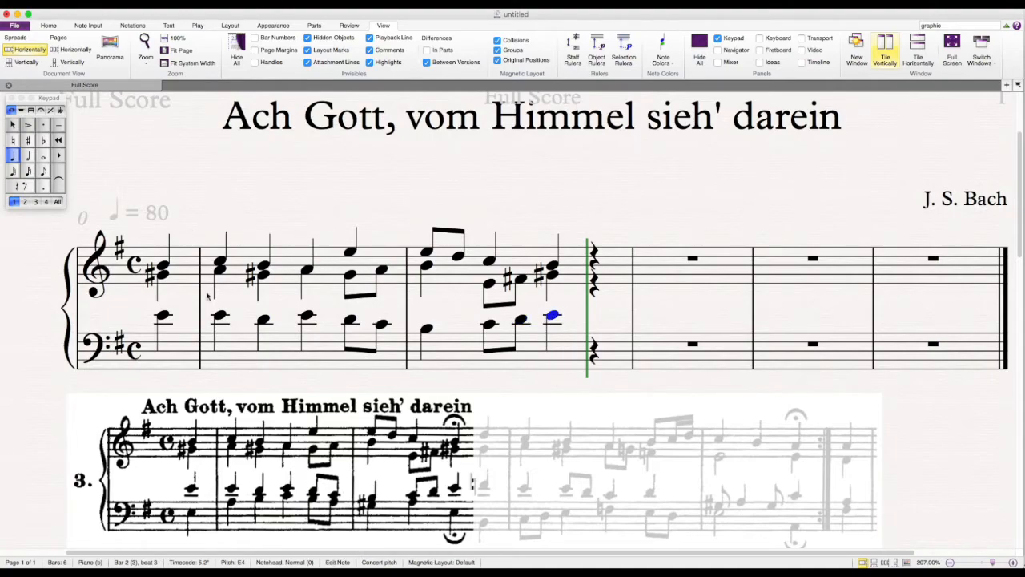
Slightly widen the distance between the treble and bass staves and move the title a little closer to the music.
scroll(275, 206, "down", 1)
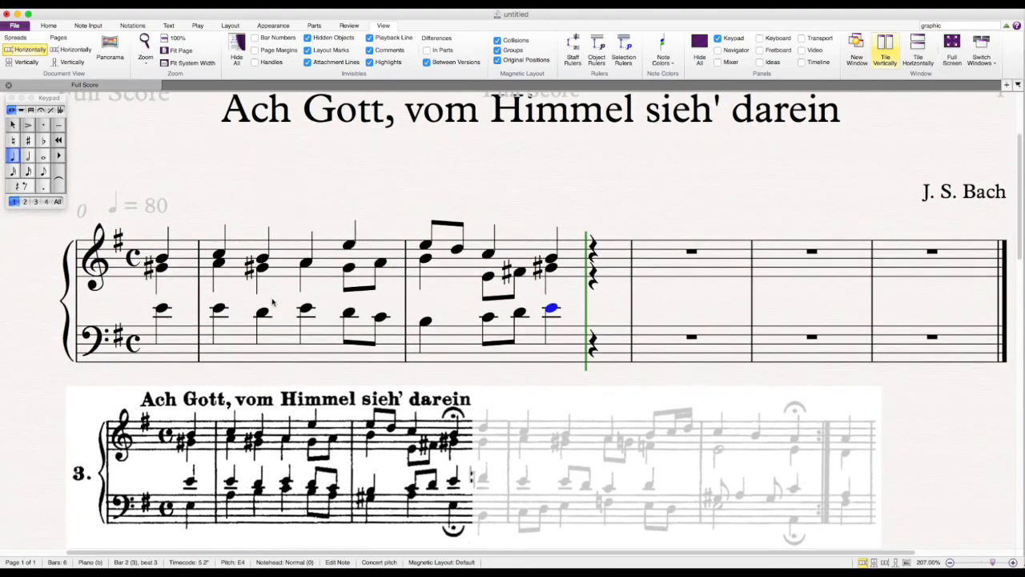
left_click(272, 338)
scroll(273, 341, "up", 1)
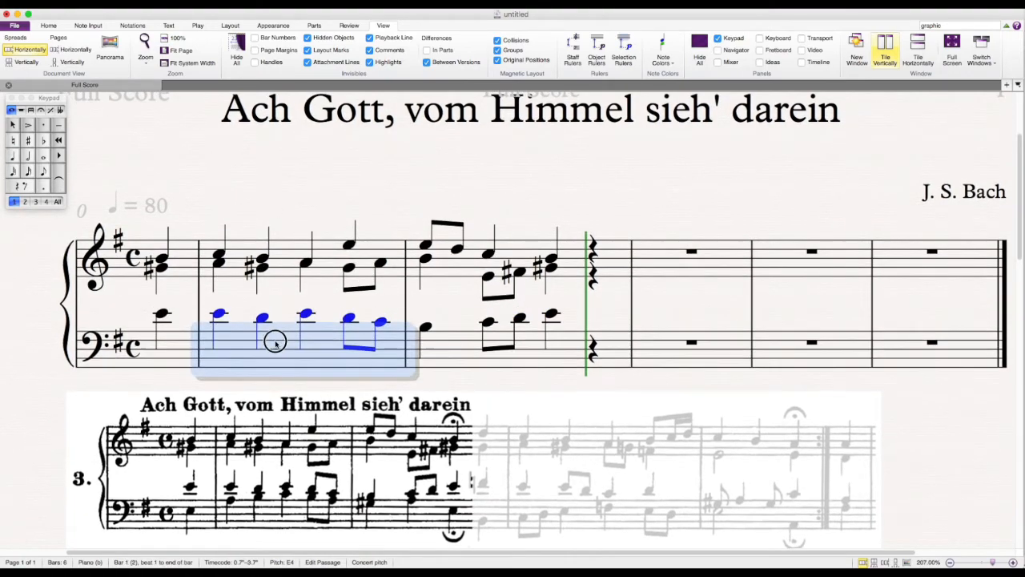
left_click_drag(275, 344, 274, 349)
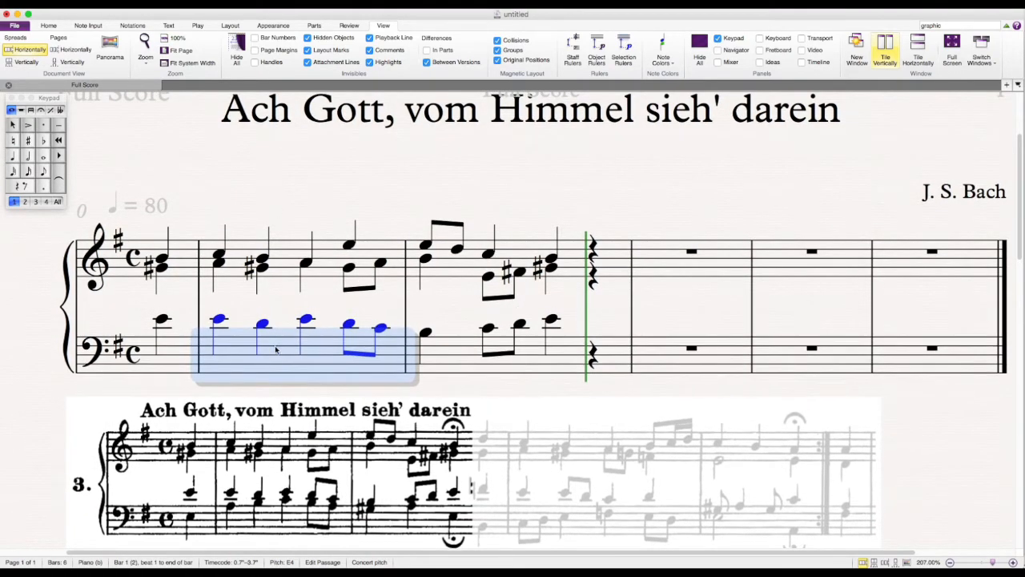
left_click(554, 106)
mouse_move(563, 169)
left_mouse_down()
mouse_move(553, 158)
mouse_move(564, 153)
left_mouse_up()
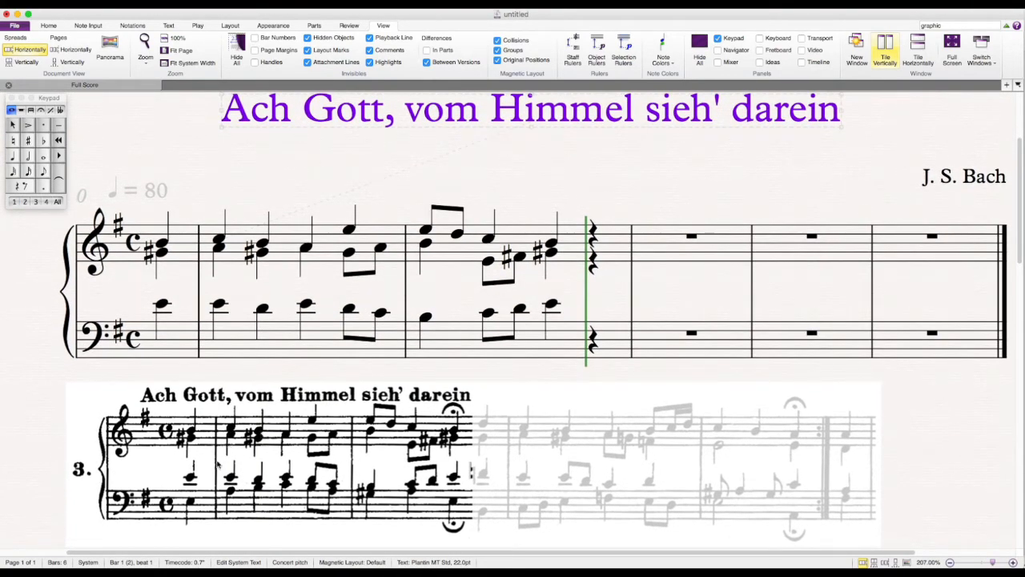
Enter bass-staff voice 2: quarter note E3 in the pickup bar, quarters A3, B3, C4 and eighths B3, A3 in bar 1.
left_click(25, 227)
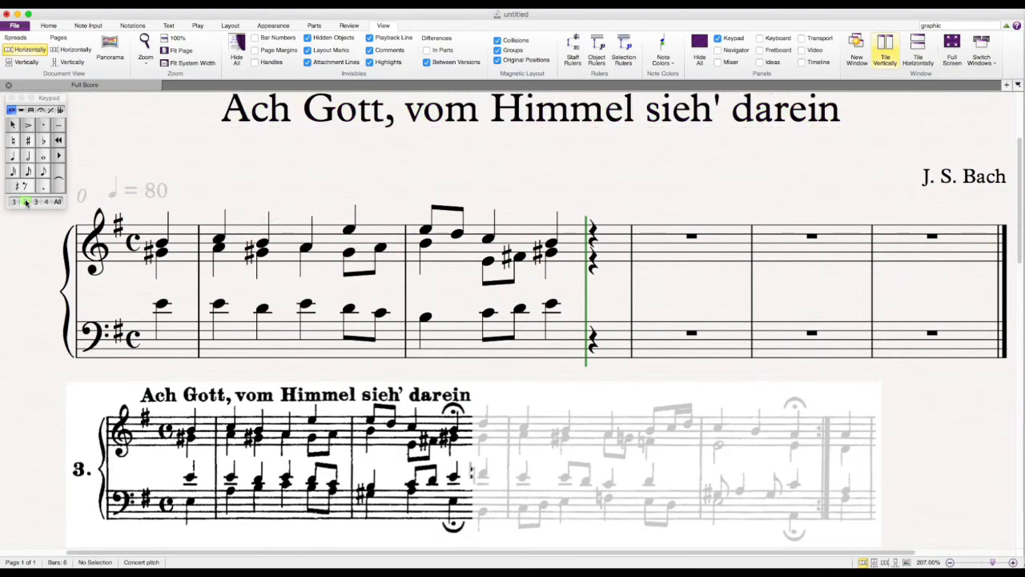
left_click(13, 157)
left_click(170, 337)
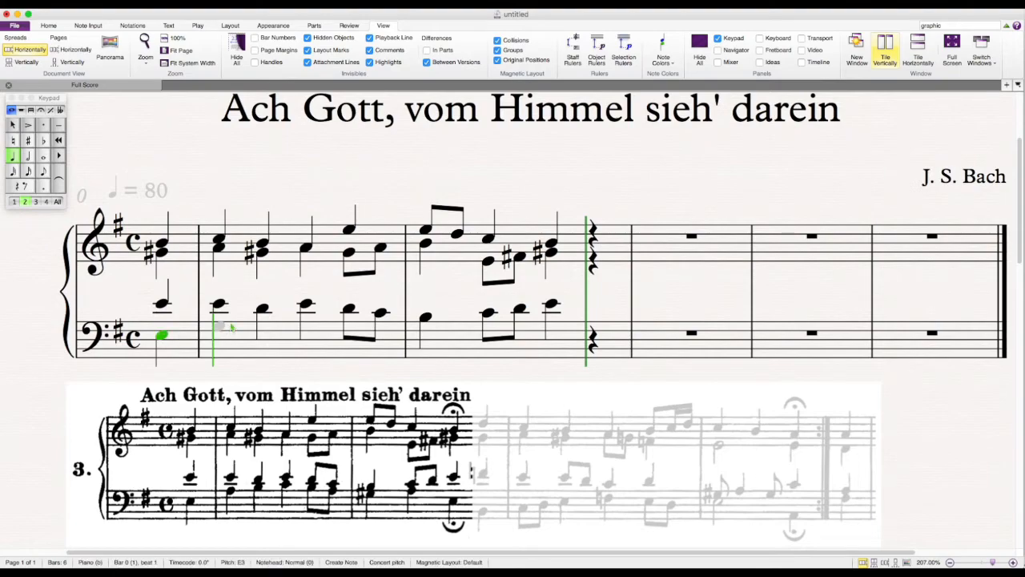
left_click(220, 322)
left_click(266, 317)
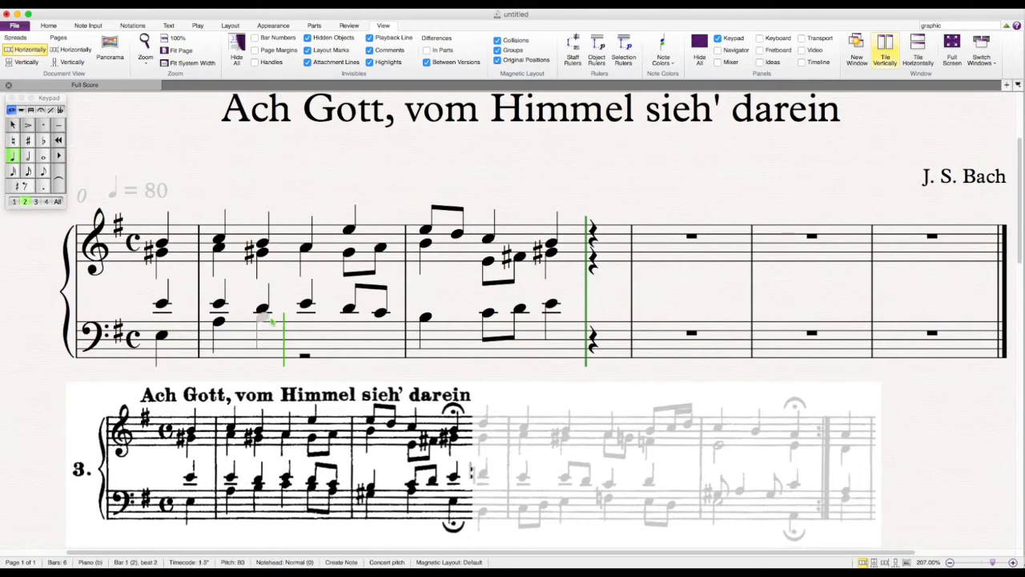
left_click(302, 311)
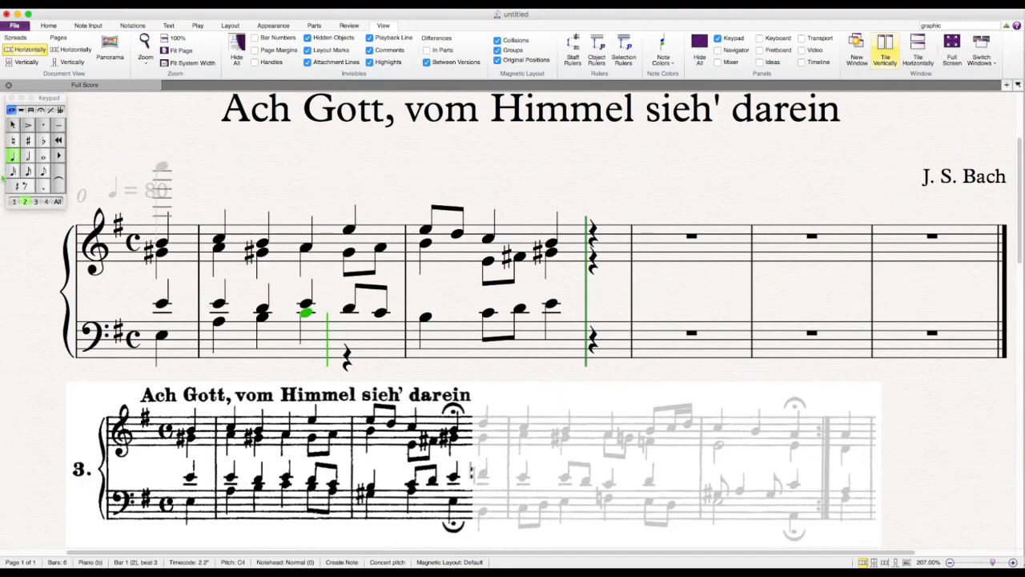
left_click(44, 170)
left_click(368, 317)
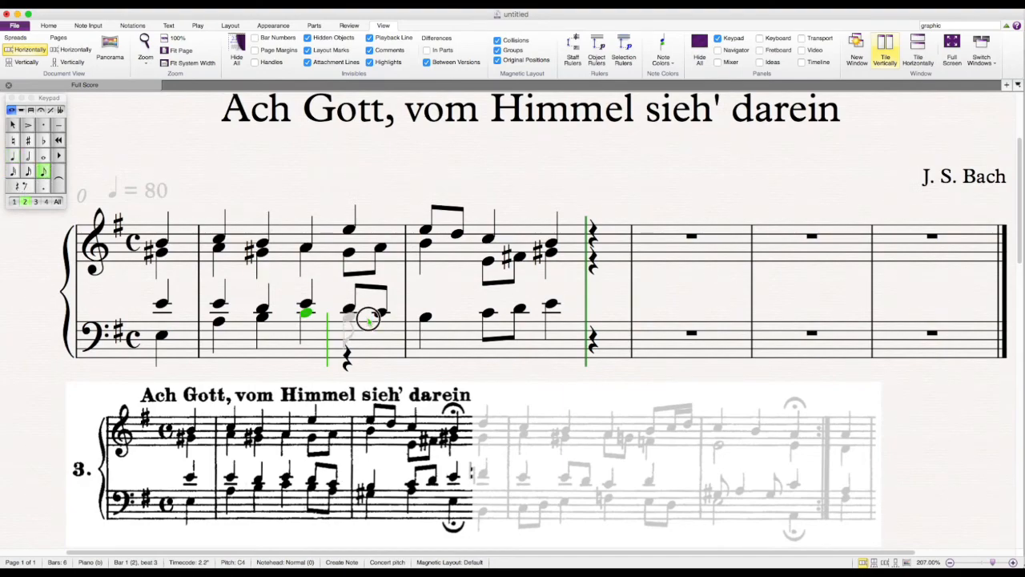
left_click(381, 320)
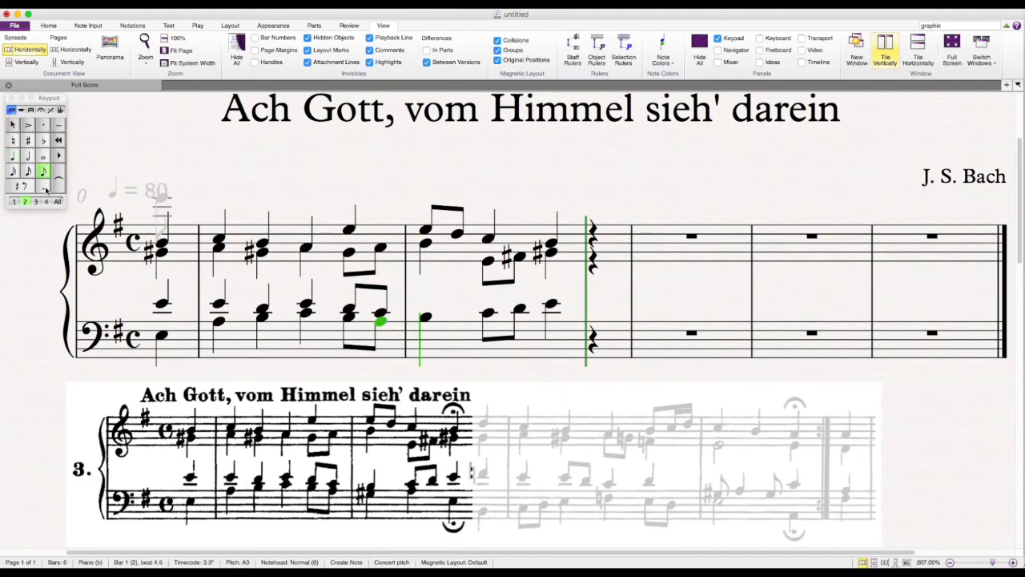
Enter bass-staff voice 2 quarter notes G#3, A3 and E3 in bar 2.
left_click(12, 156)
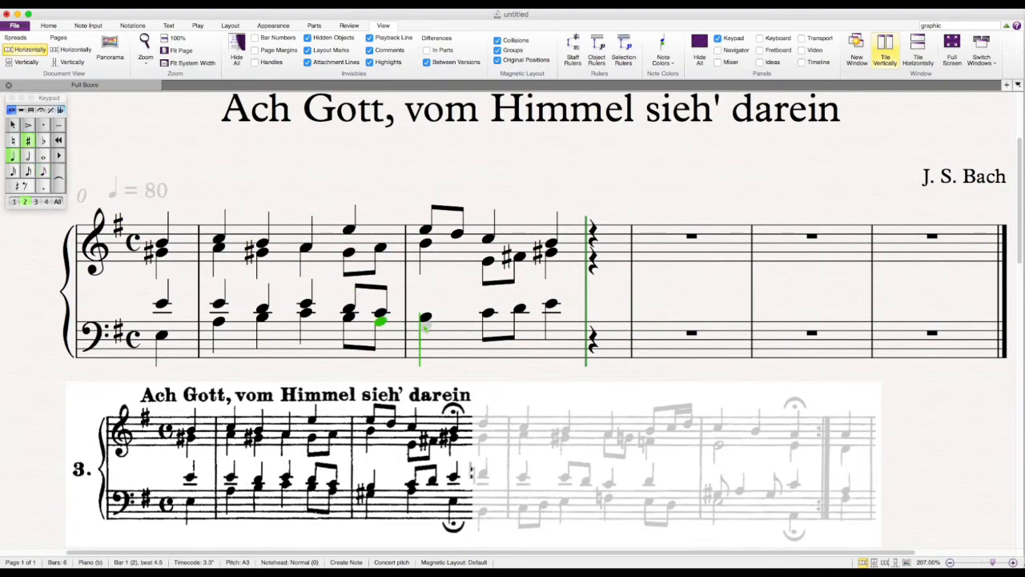
left_click(425, 324)
left_click(489, 321)
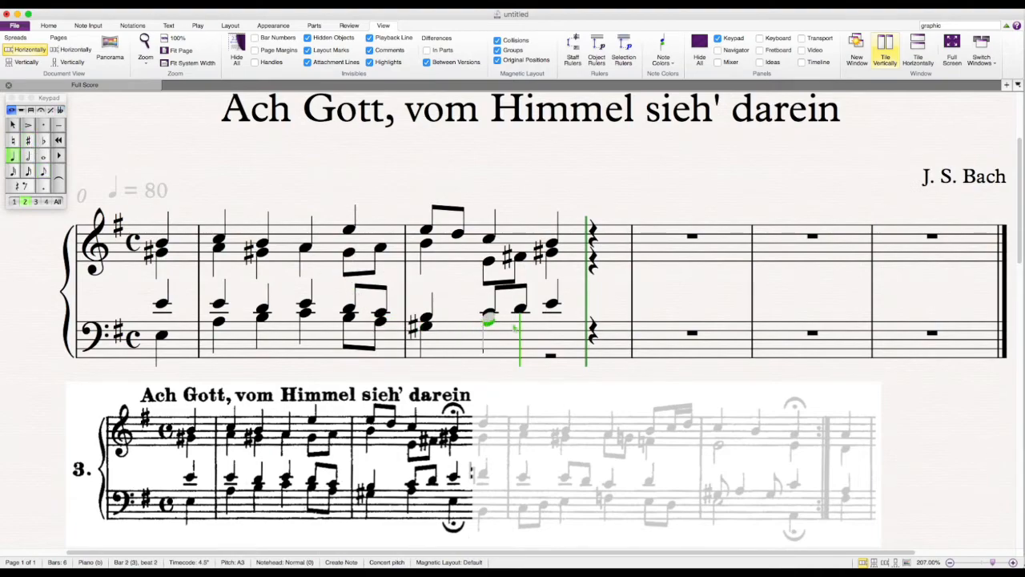
left_click(552, 335)
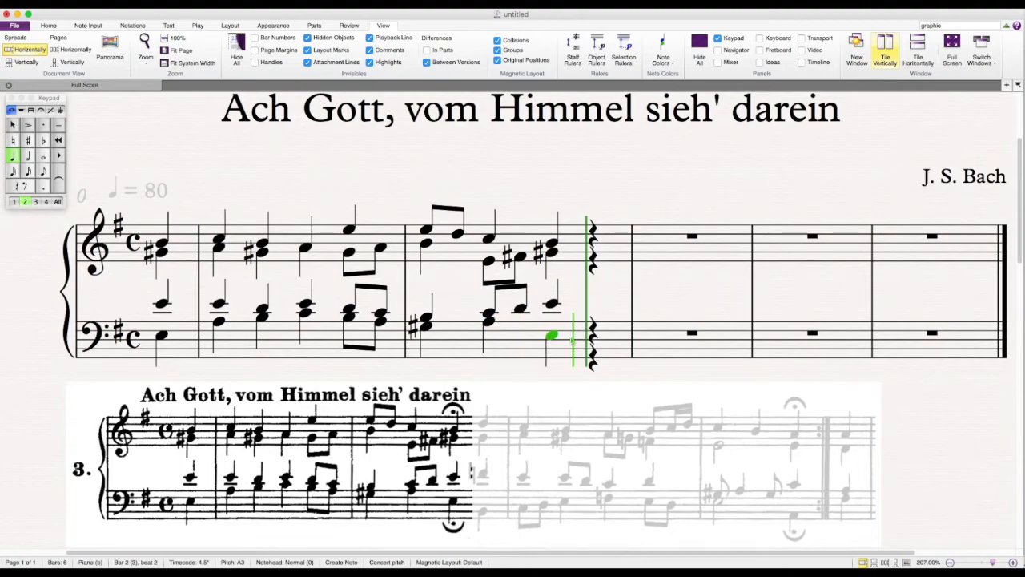
key("Escape")
Bring the closely facing eighth-note beams between the staves nearer their noteheads and move the bass staff slightly farther below the treble staff.
left_click(524, 346)
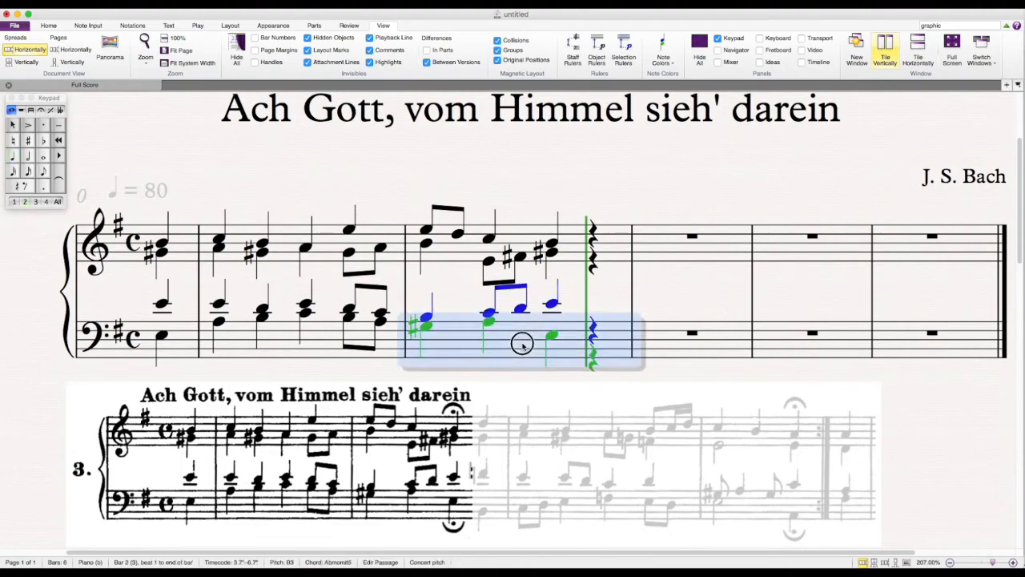
left_click(511, 290)
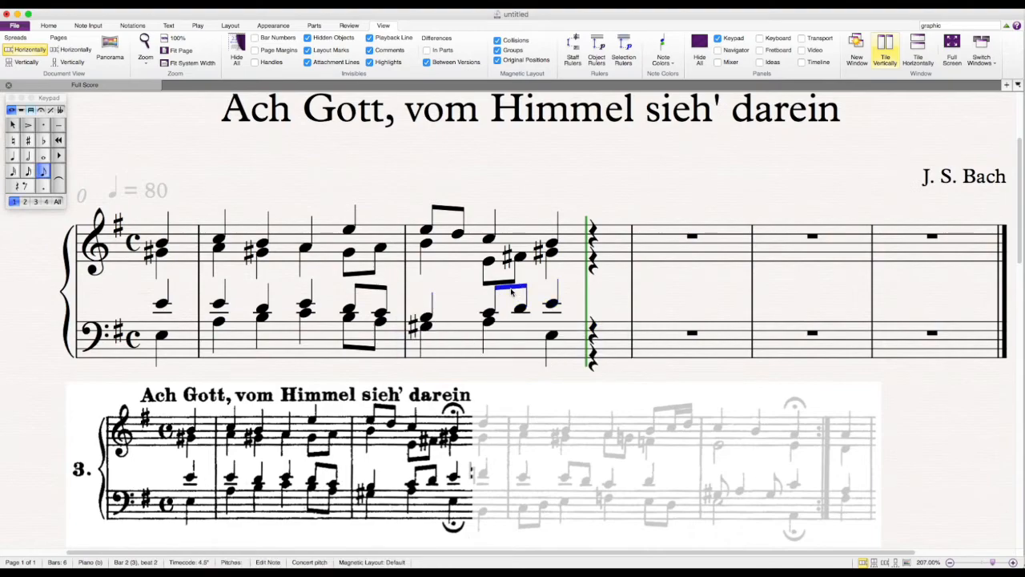
left_click_drag(510, 291, 512, 294)
left_click(499, 278)
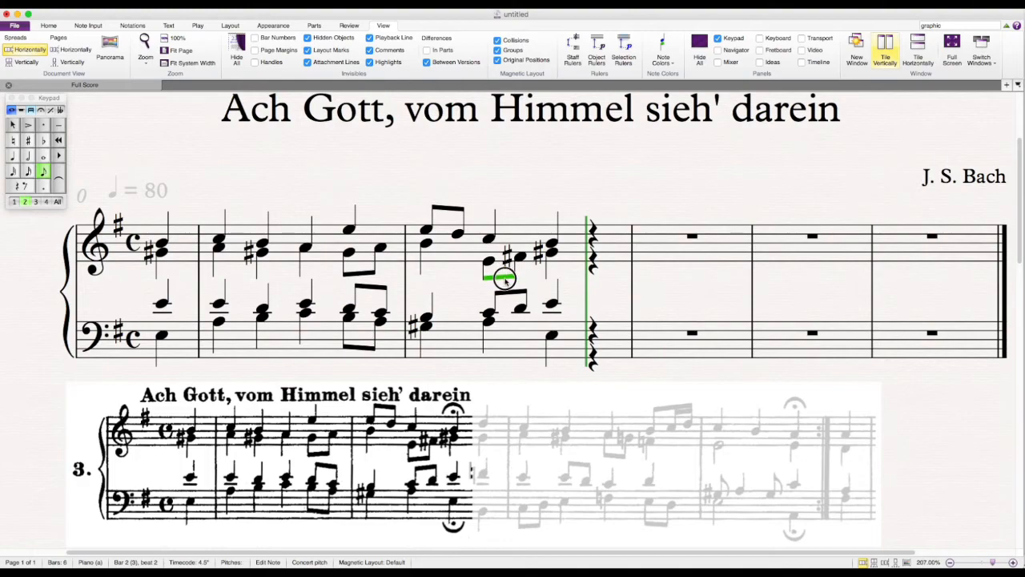
left_click_drag(372, 288, 363, 341)
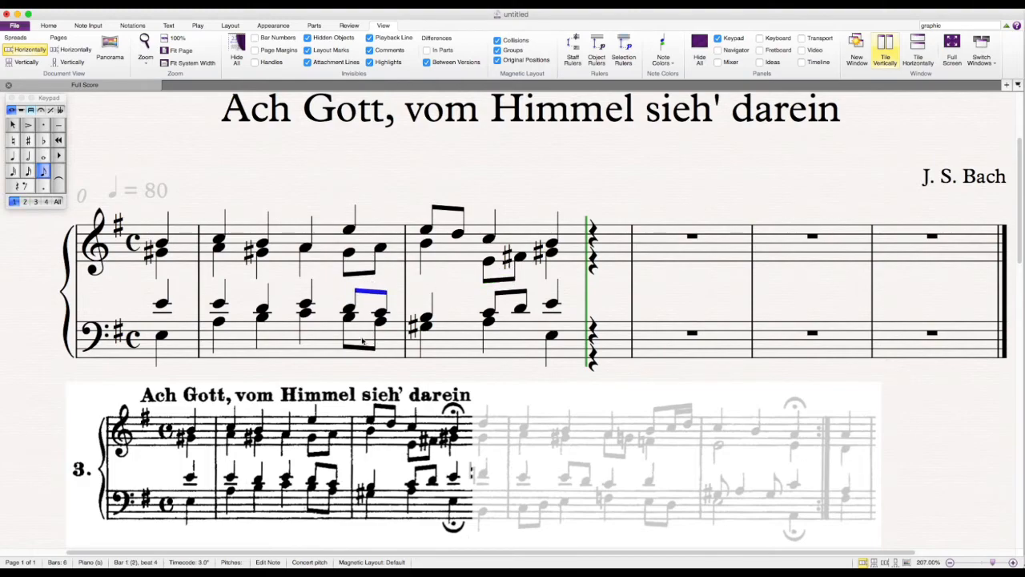
left_click(363, 342)
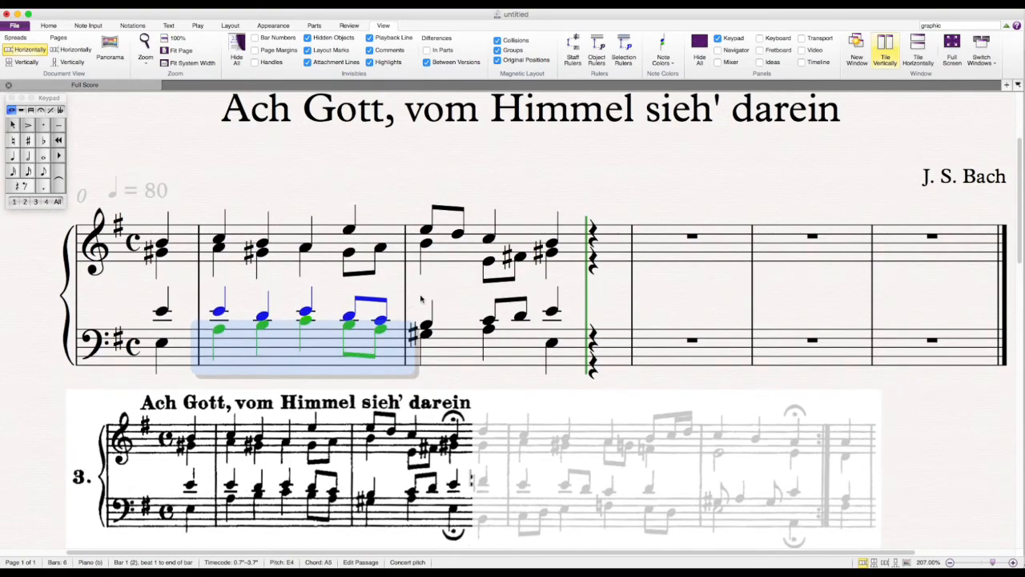
key("Escape")
Play back the four-voice phrase from the treble pickup note B4 and stop at the end of bar 2.
left_click(162, 244)
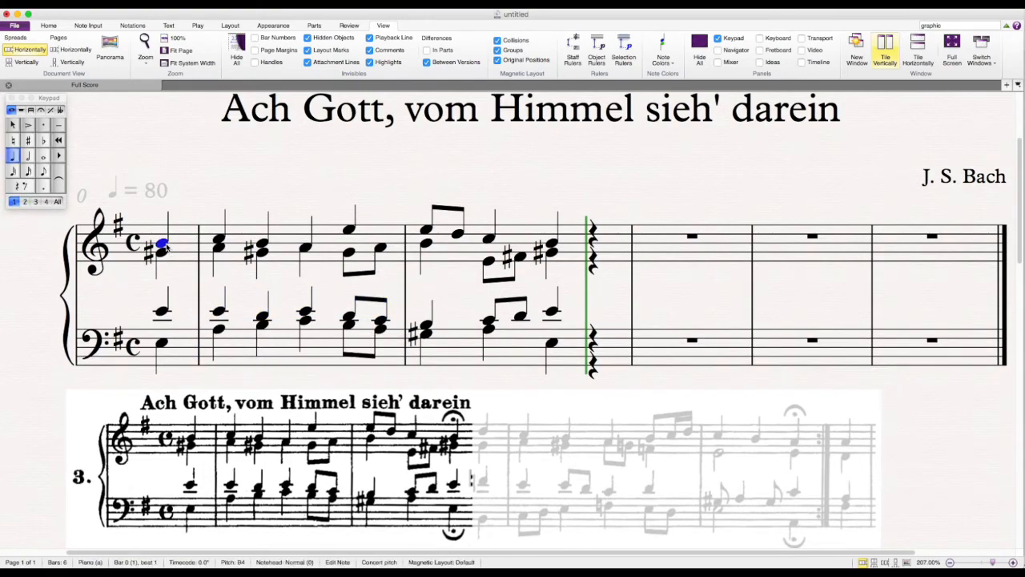
key("p")
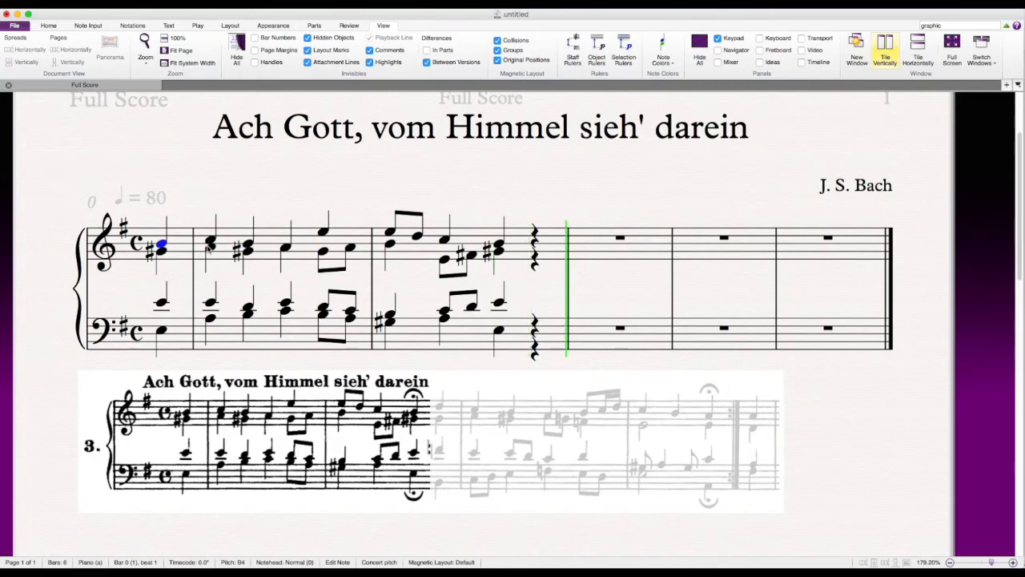
key("space")
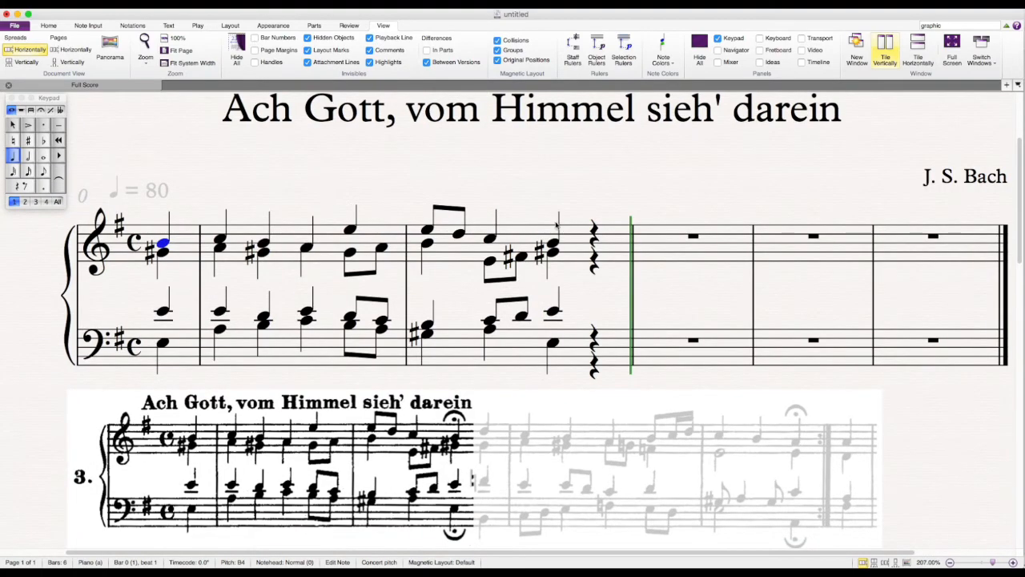
Add fermatas to the final notes of bar 2: above the treble-staff B4 in voice 1 and below the bass-staff E3 in voice 2.
left_click(556, 244)
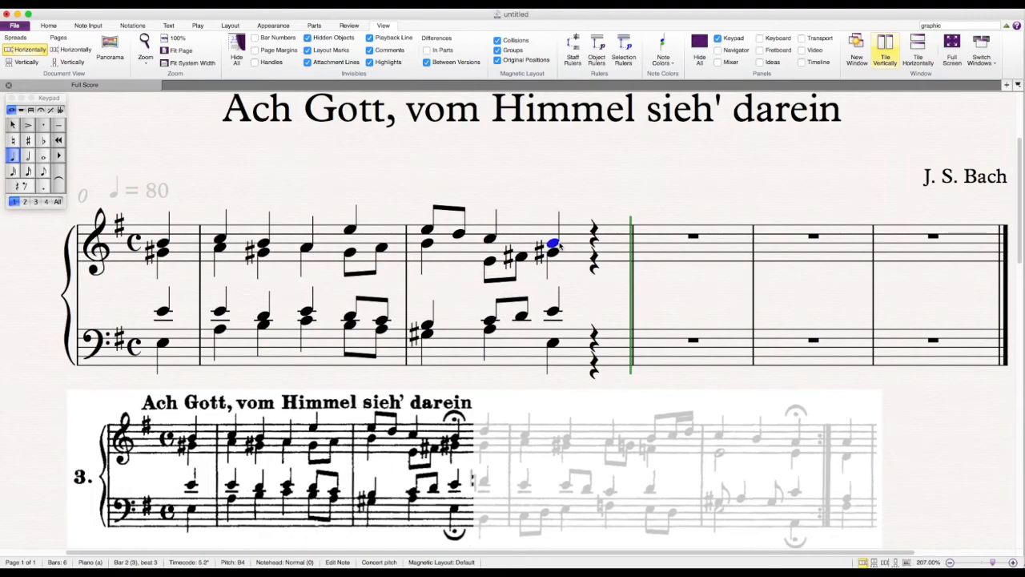
left_click(59, 156)
left_click(60, 155)
left_click(59, 156)
left_click(59, 156)
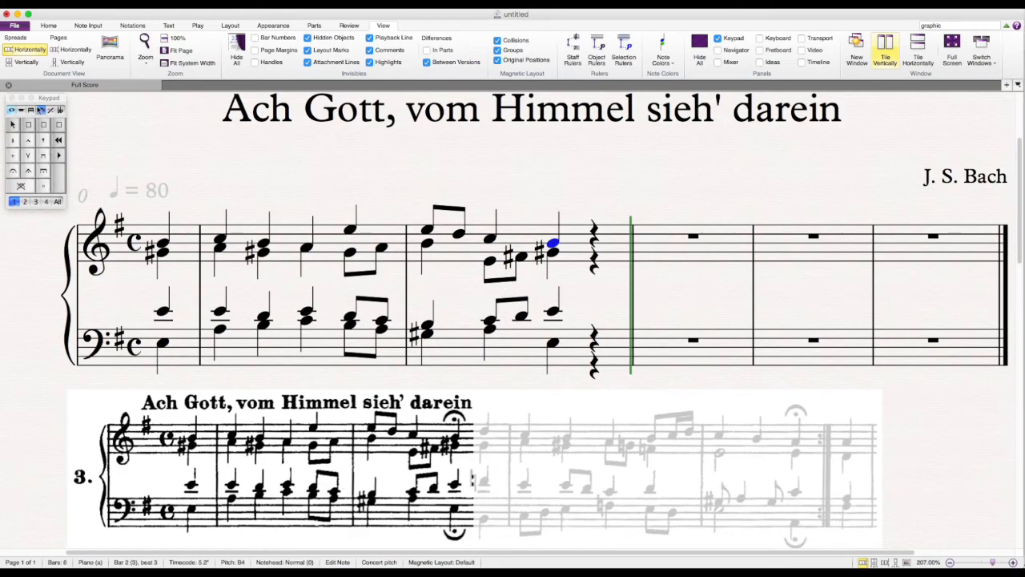
left_click(13, 172)
left_click(553, 343)
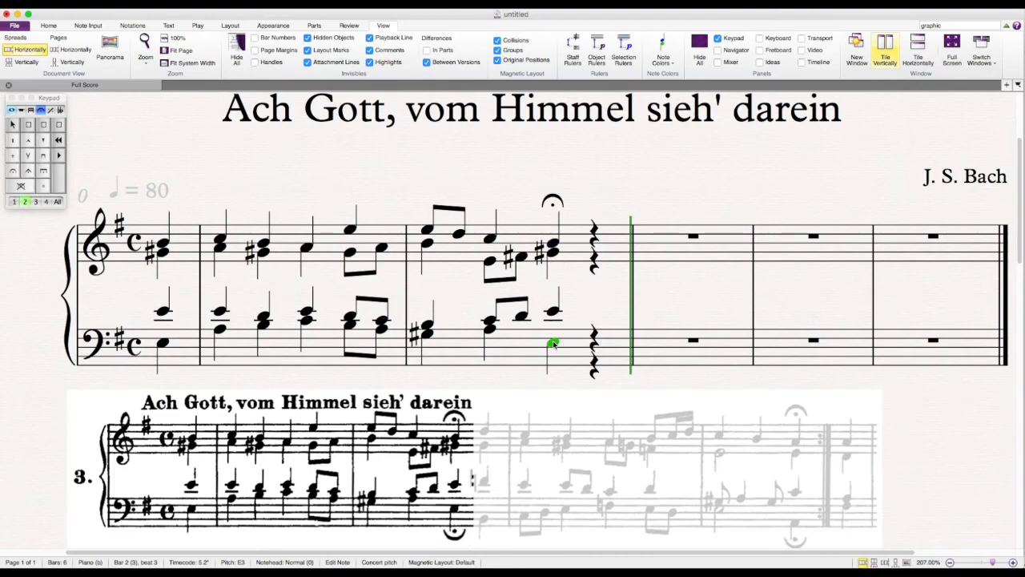
left_click(13, 172)
Play the phrase again from the pickup note to check it with the fermatas, stopping playback after the phrase.
left_click(162, 245)
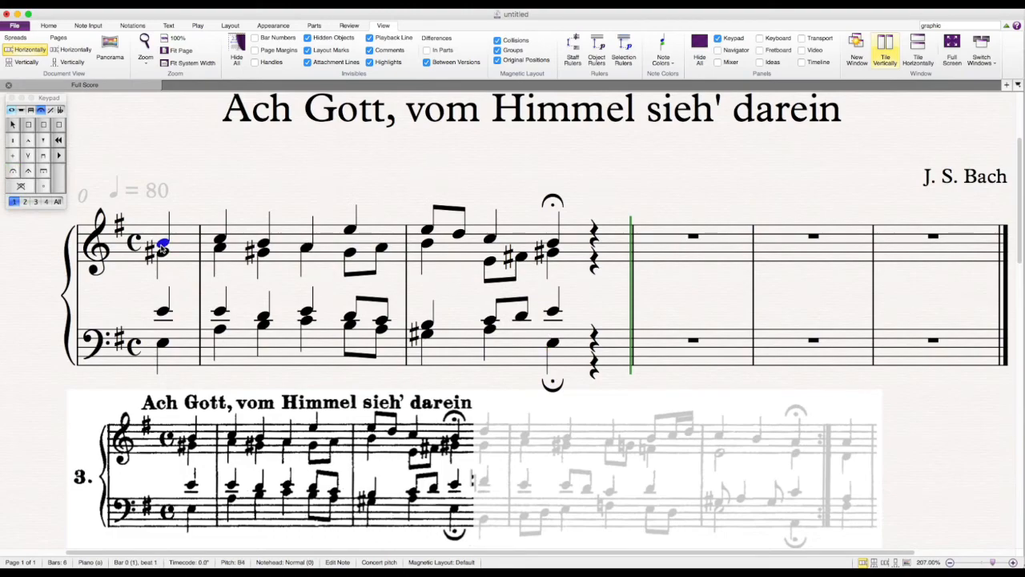
key("p")
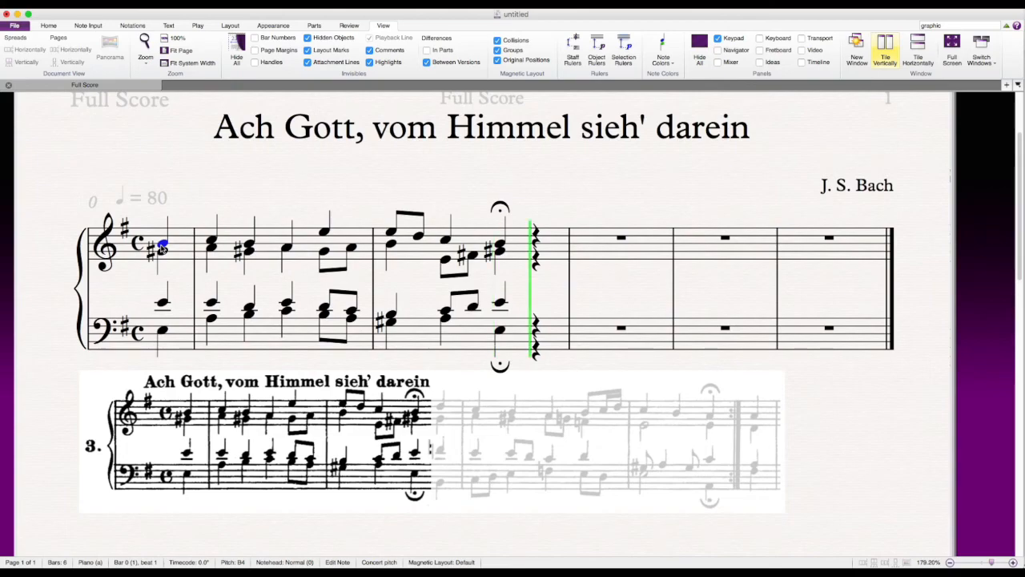
key("space")
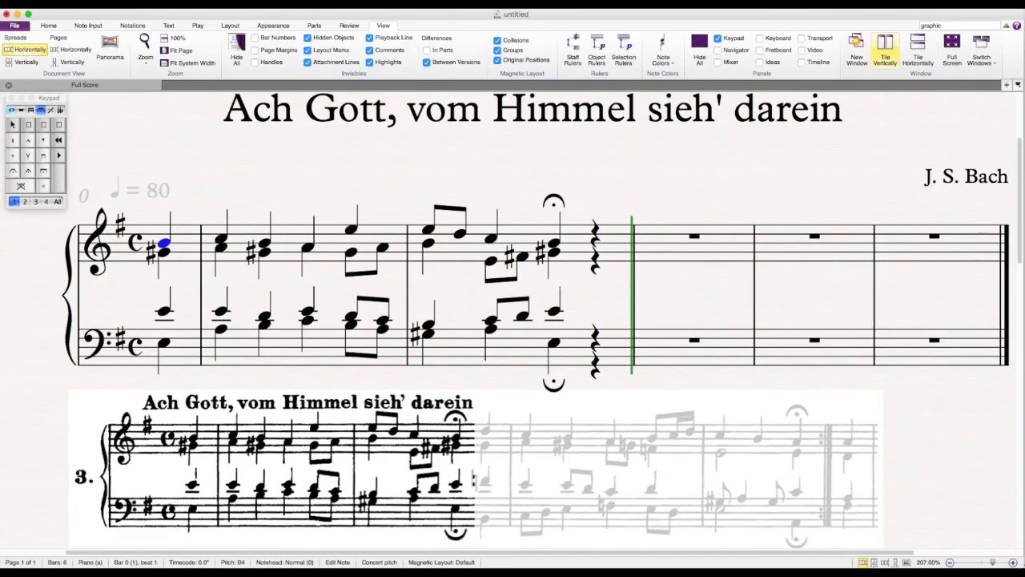